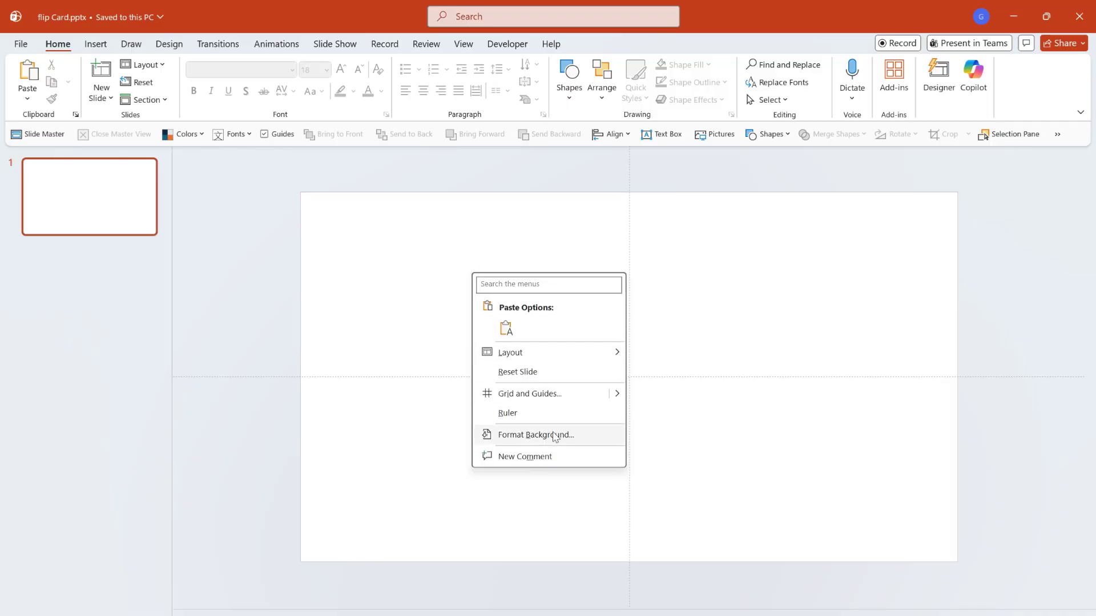
Fill the blank slide's background with the light grey theme colour.
left_click(535, 435)
left_click(1060, 330)
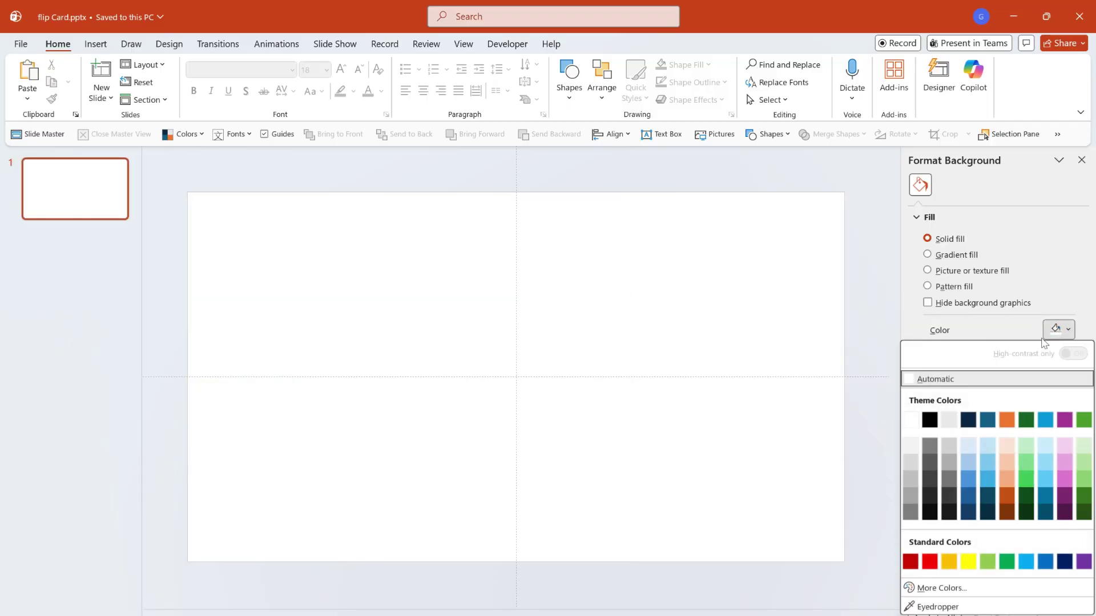
left_click(911, 448)
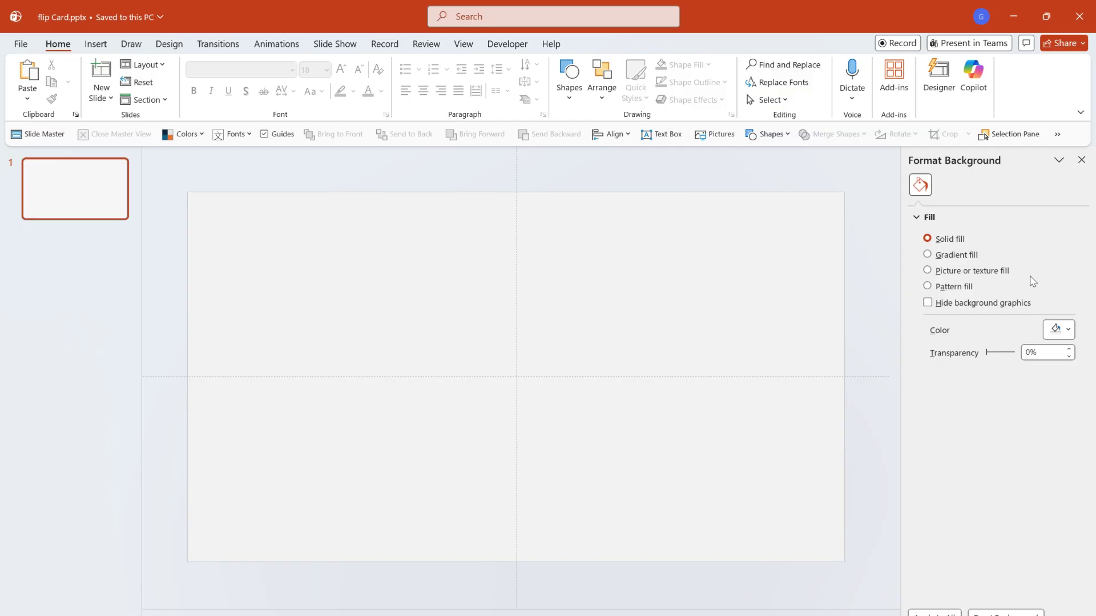
Insert a text box on the slide containing the letter S.
left_click(1082, 161)
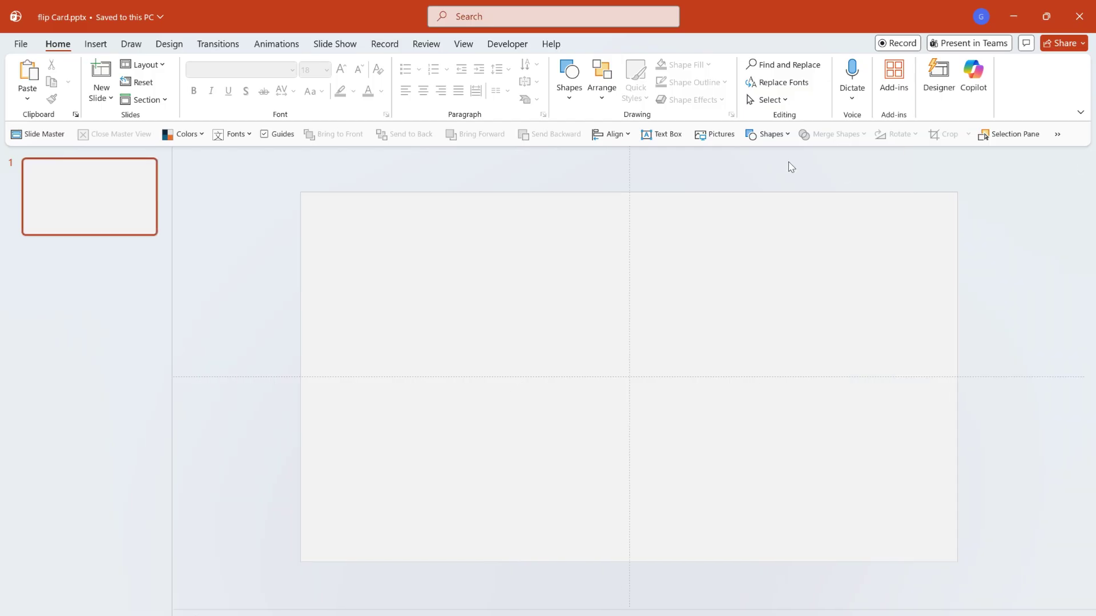
left_click(667, 135)
left_click(404, 281)
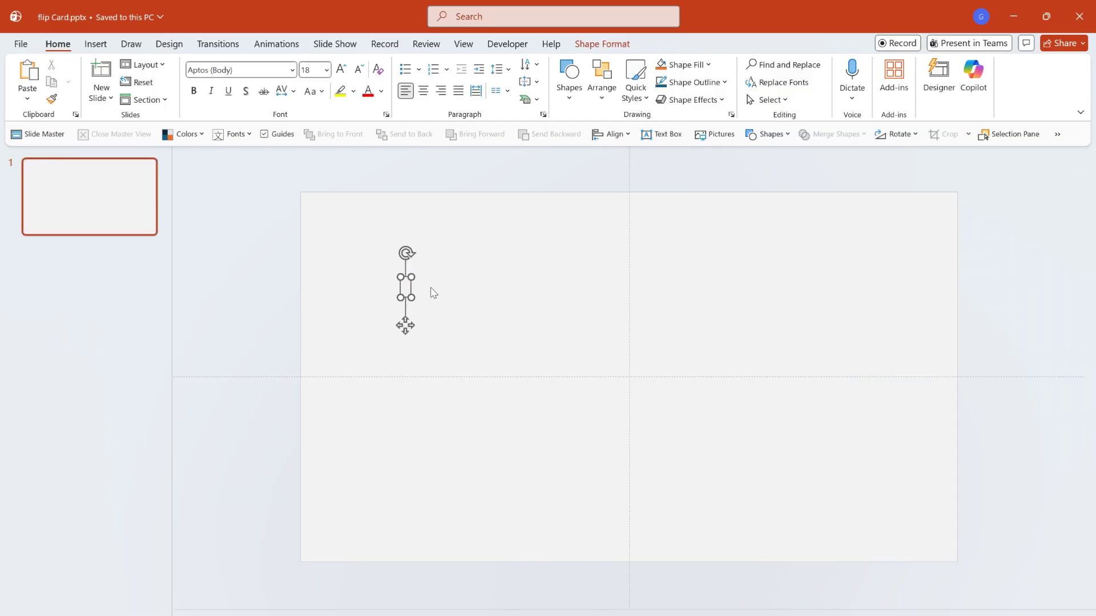
type("S")
Format the letter S in the Impact font at size 150.
key("ctrl+a")
left_click(253, 68)
type("Impact")
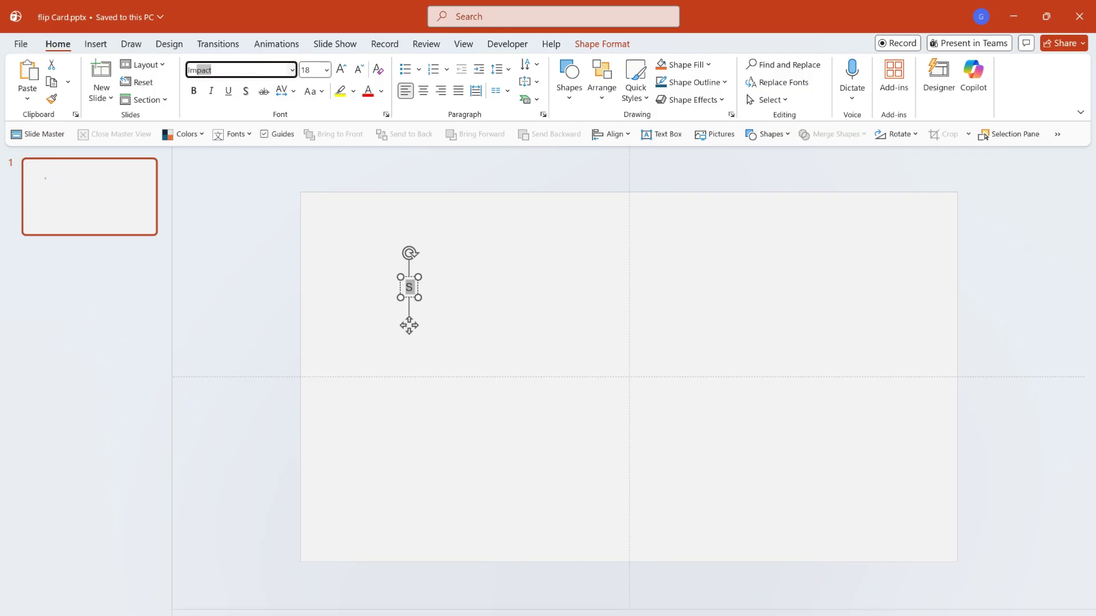
key("Return")
key("Tab")
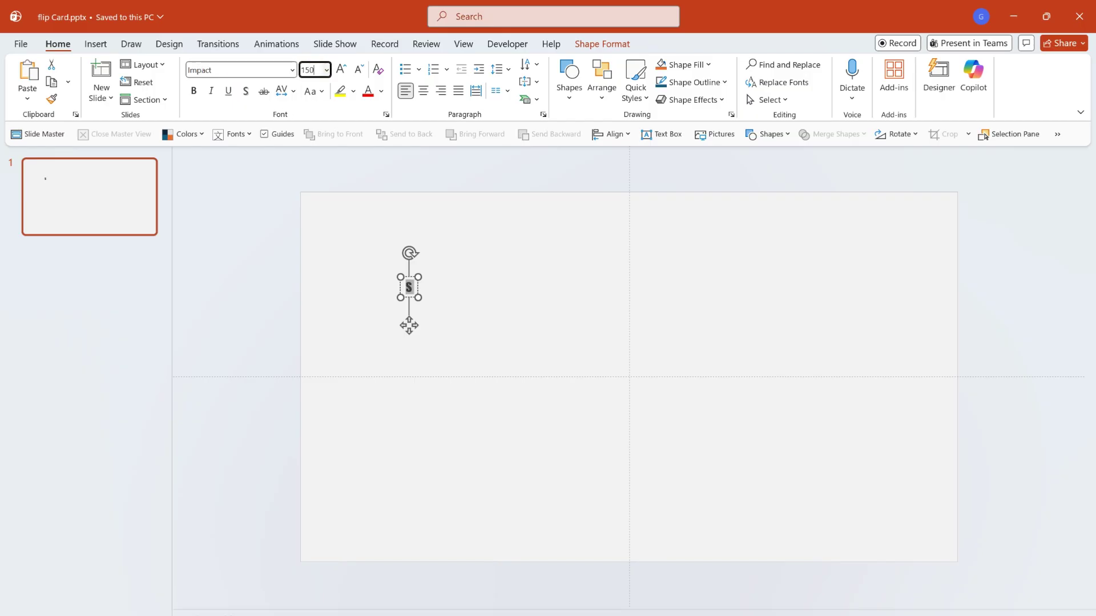
type("150")
key("Return")
key("Escape")
left_click(421, 246)
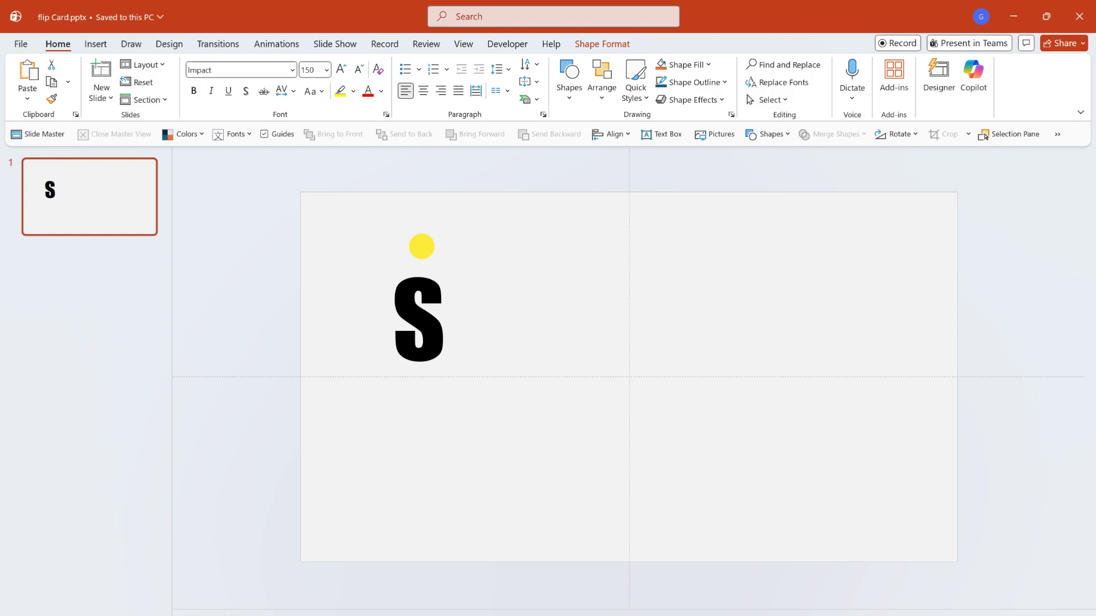
left_click(416, 237)
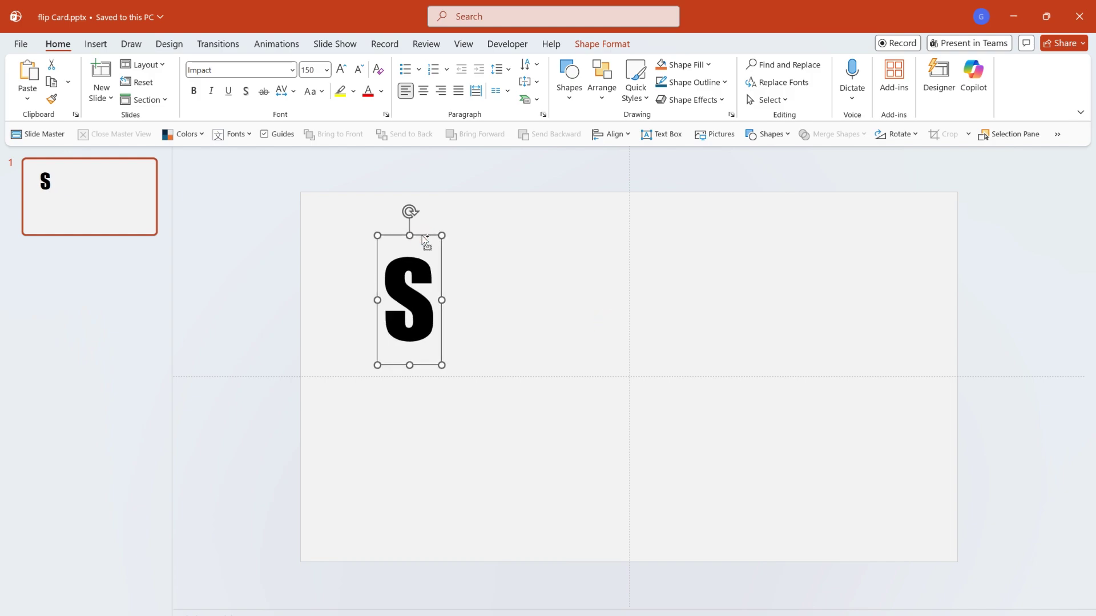
Duplicate the S three times in an aligned row across the slide.
left_click_drag(423, 236, 552, 239)
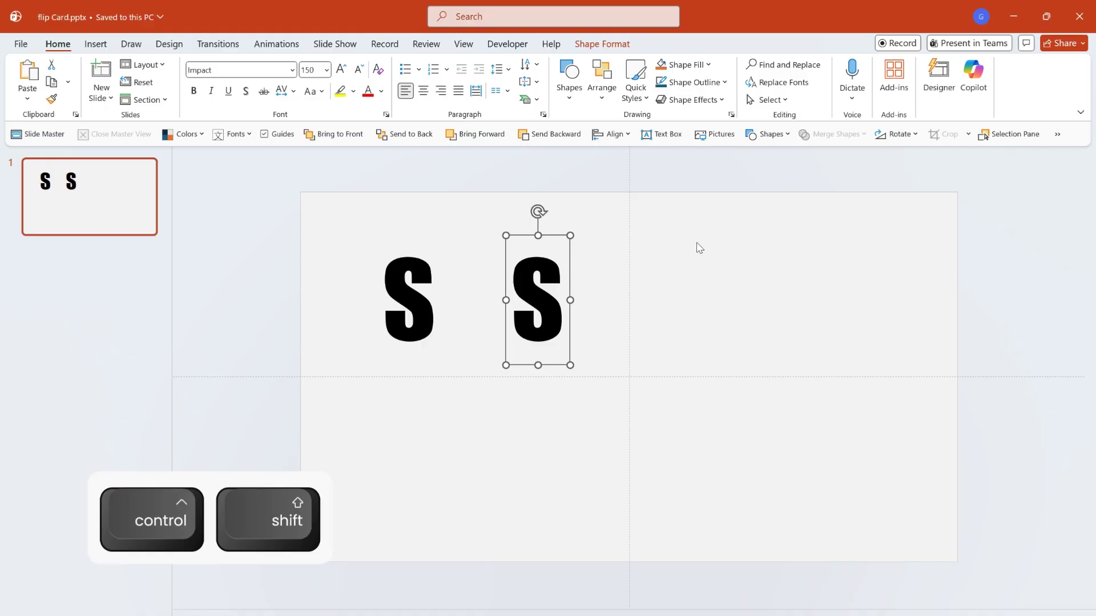
key("F4")
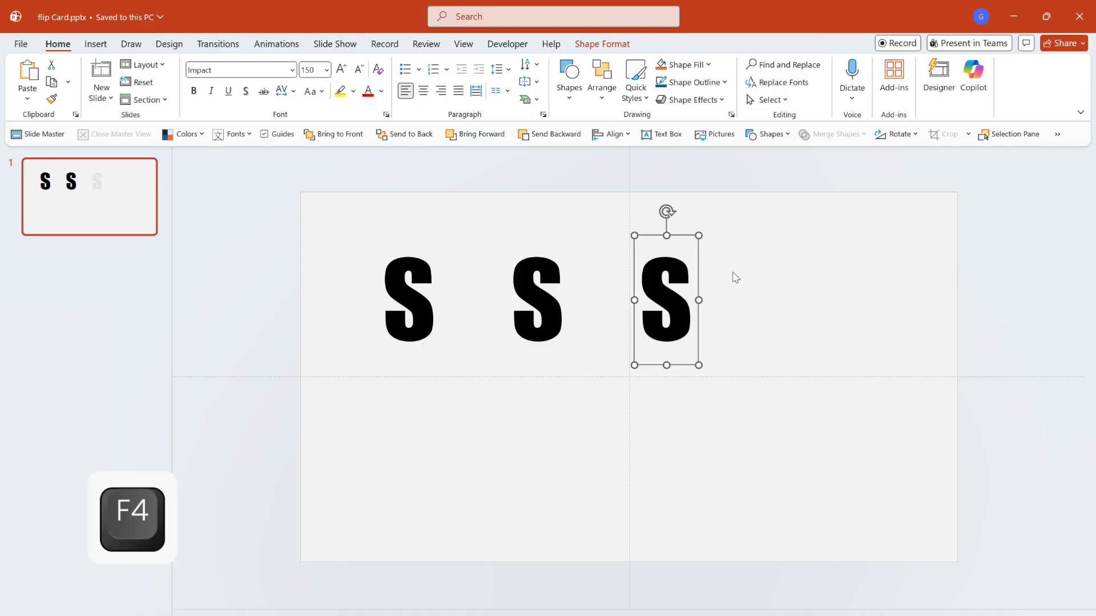
key("F4")
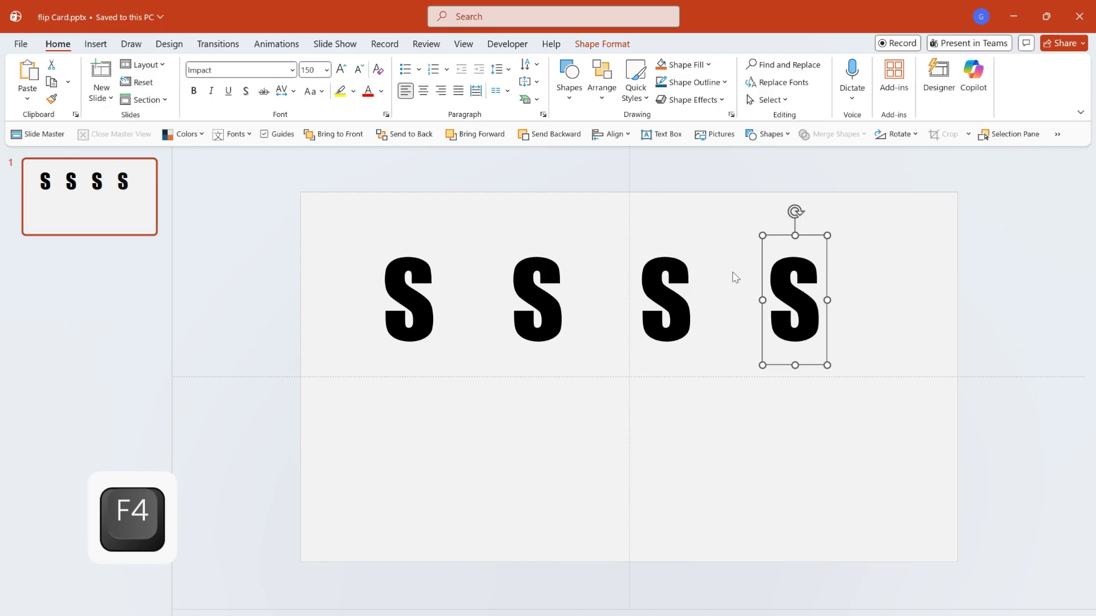
Retype the copied letters as W, O and T.
double_click(521, 294)
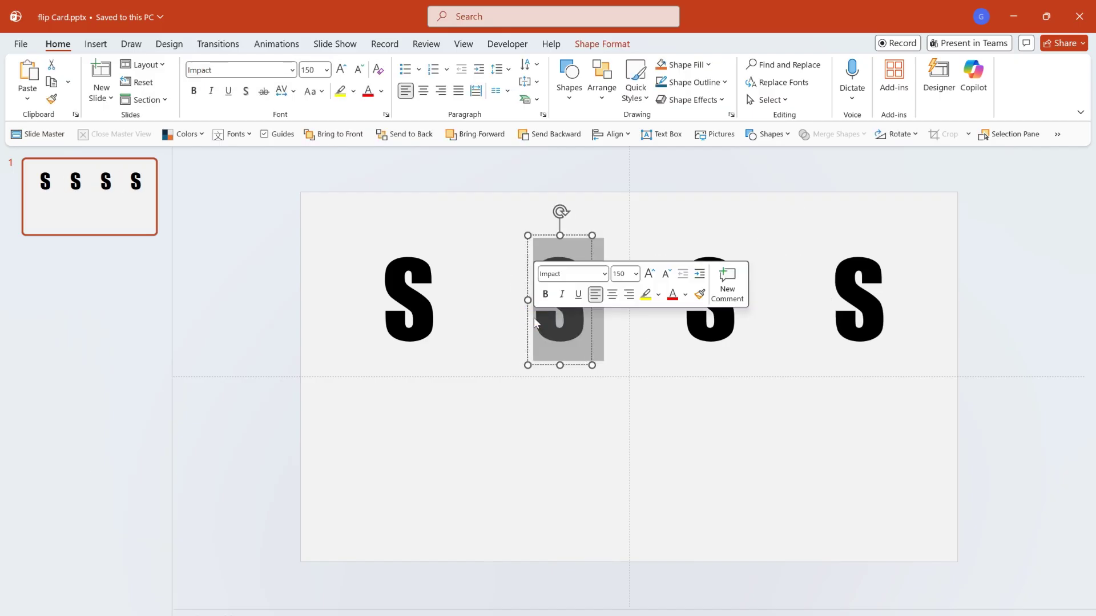
type("W")
double_click(718, 304)
type("O")
left_click(827, 298)
double_click(864, 301)
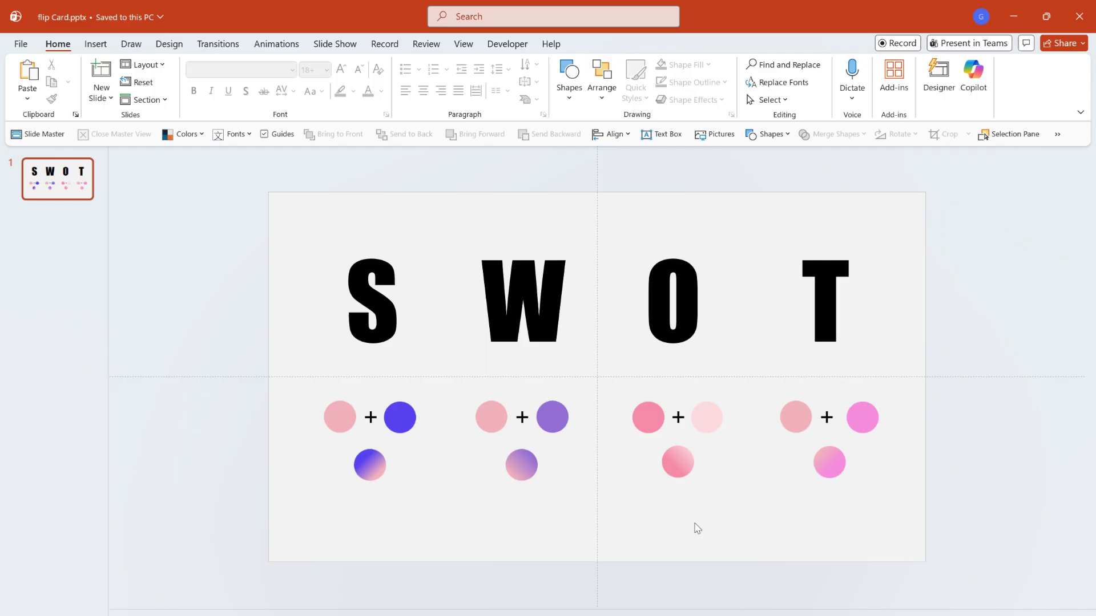
Give the S text a two-stop gradient fill at a 45° angle.
right_click(380, 234)
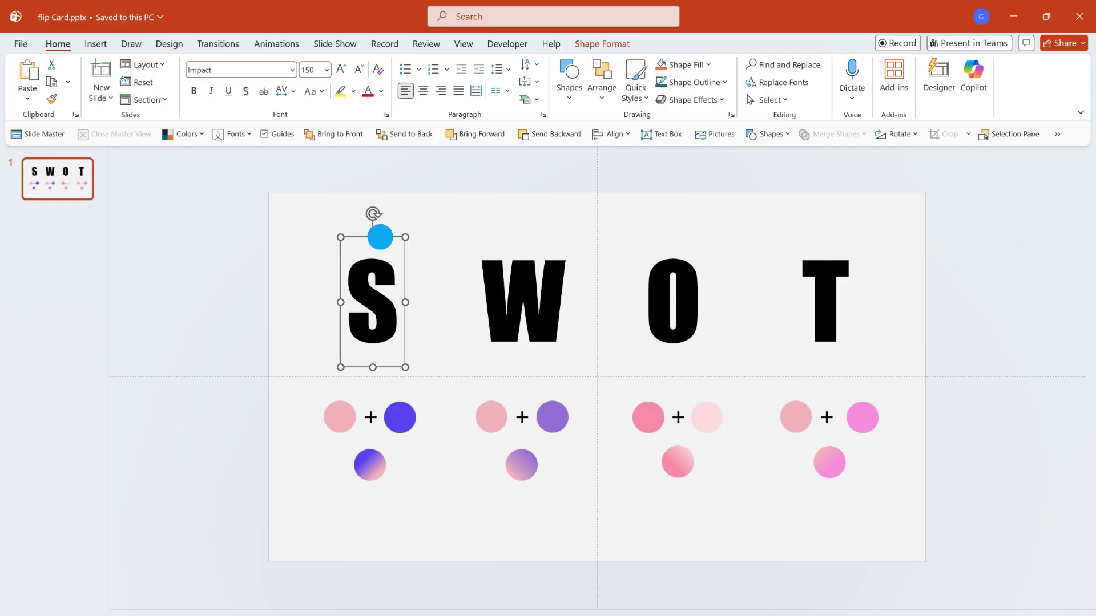
left_click(503, 613)
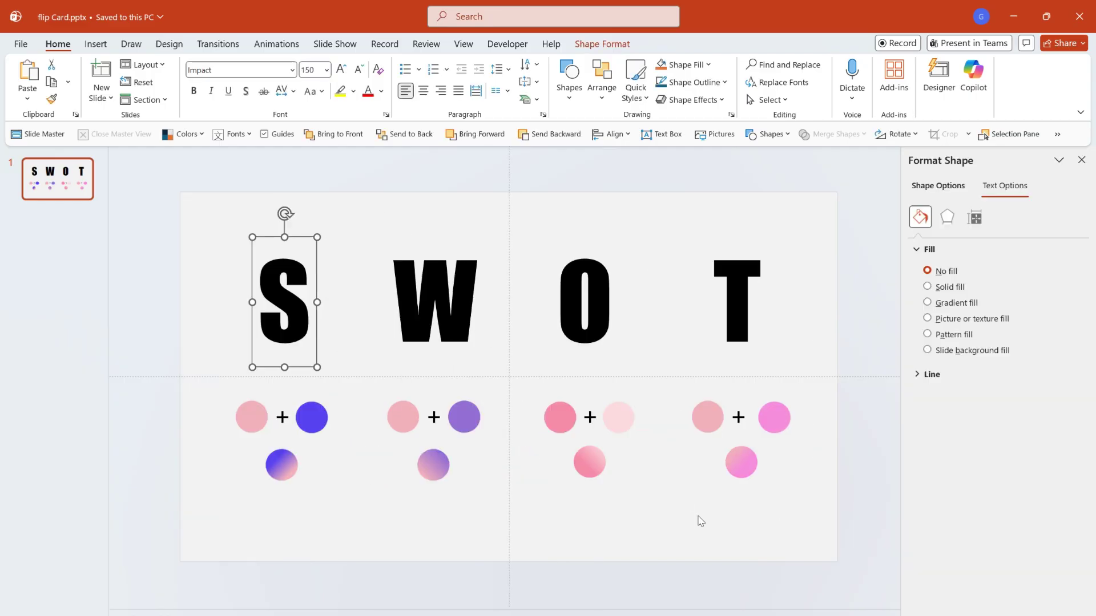
left_click(1013, 187)
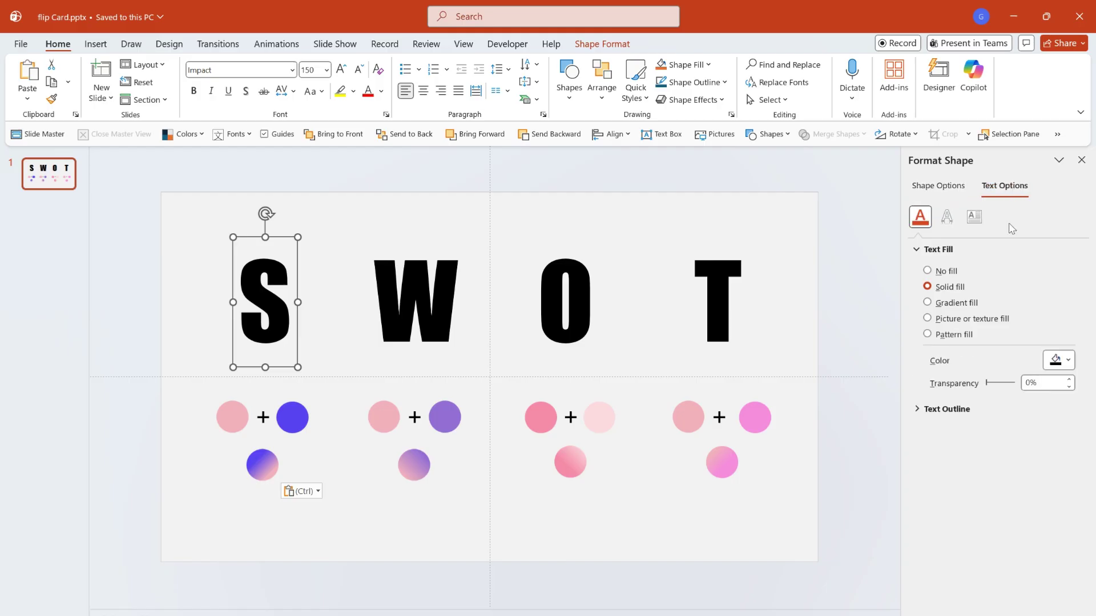
left_click(963, 305)
left_click_drag(1003, 464, 1010, 497)
double_click(1044, 428)
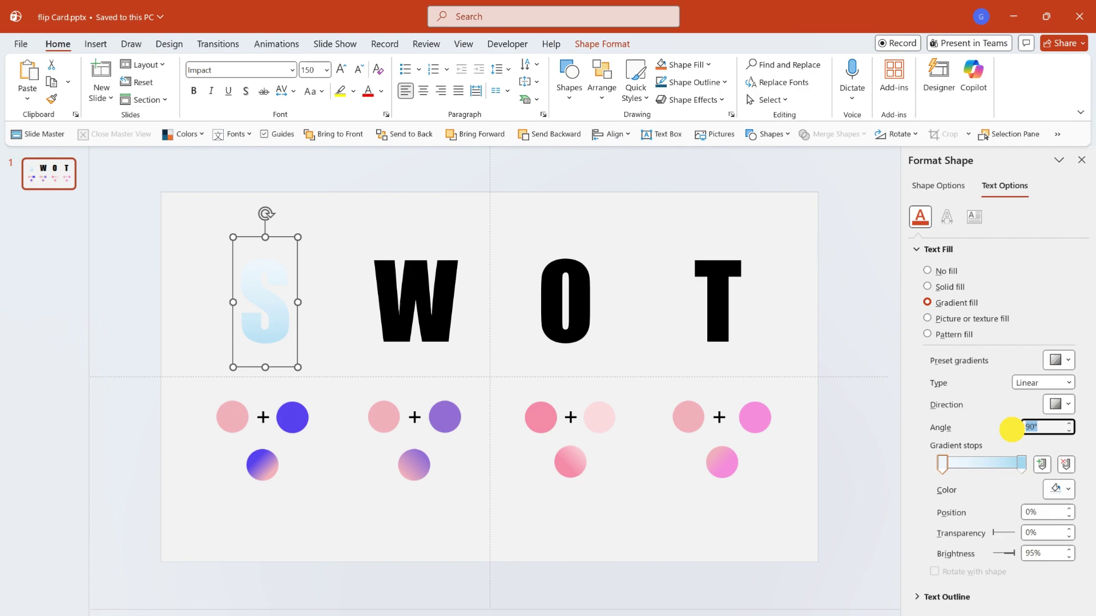
type("45")
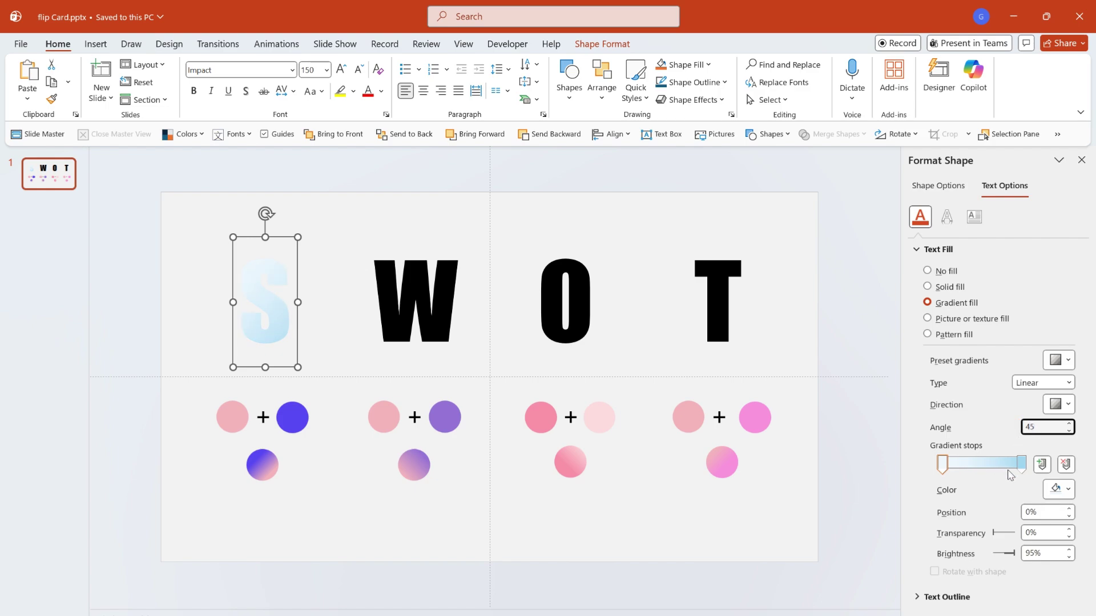
key("Return")
Sample the blue and pink circles for the gradient stops, moving the first stop to 23%.
left_click(1059, 489)
left_click(861, 468)
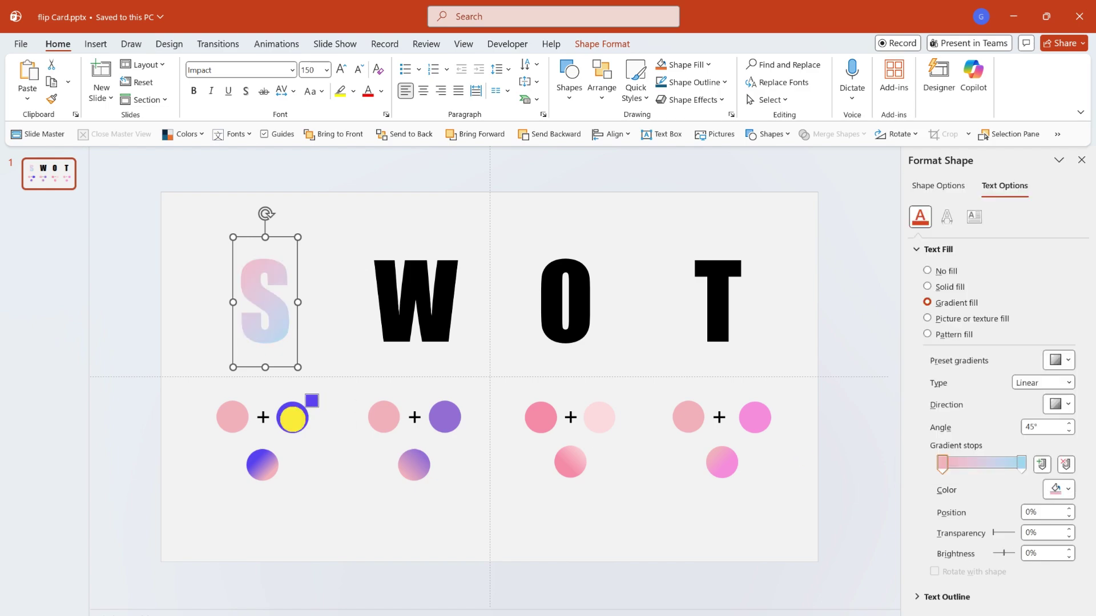
left_click(292, 417)
left_click(1022, 463)
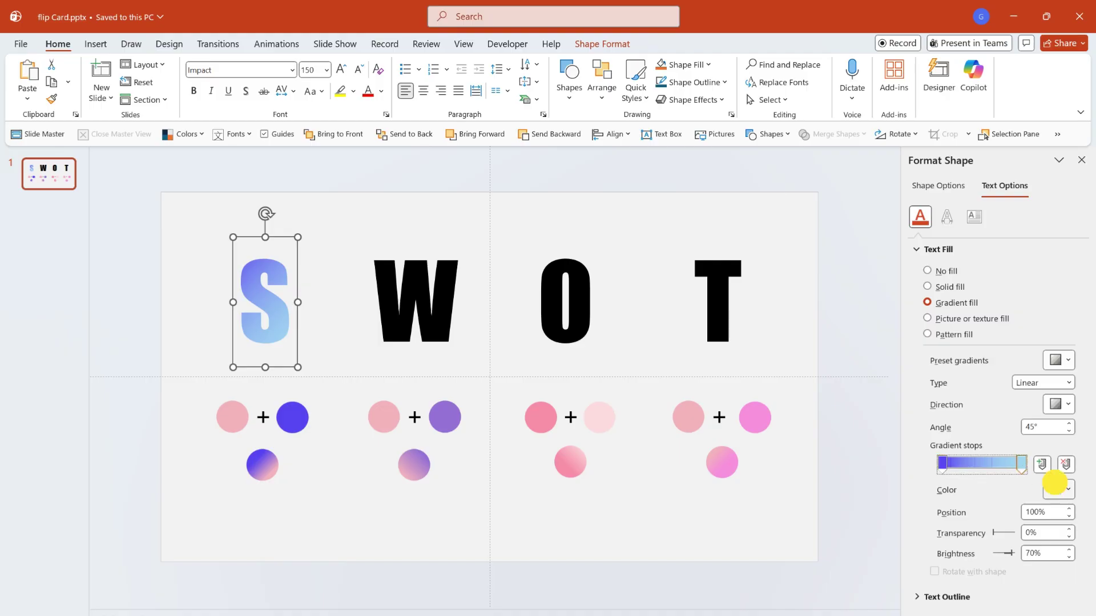
left_click(1059, 489)
left_click(862, 467)
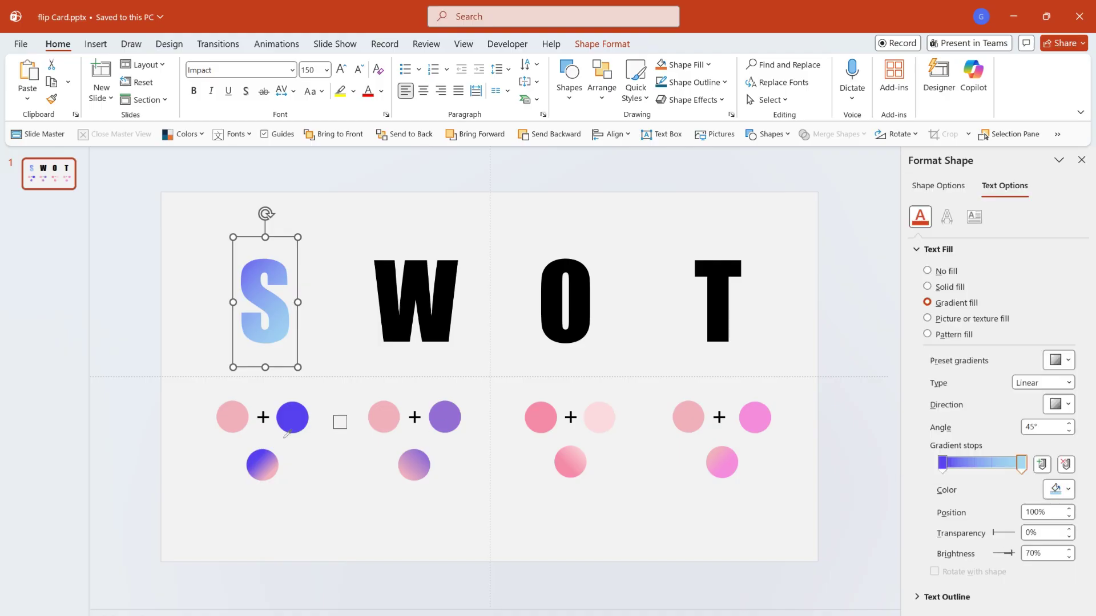
left_click(243, 408)
left_click_drag(942, 464, 1003, 464)
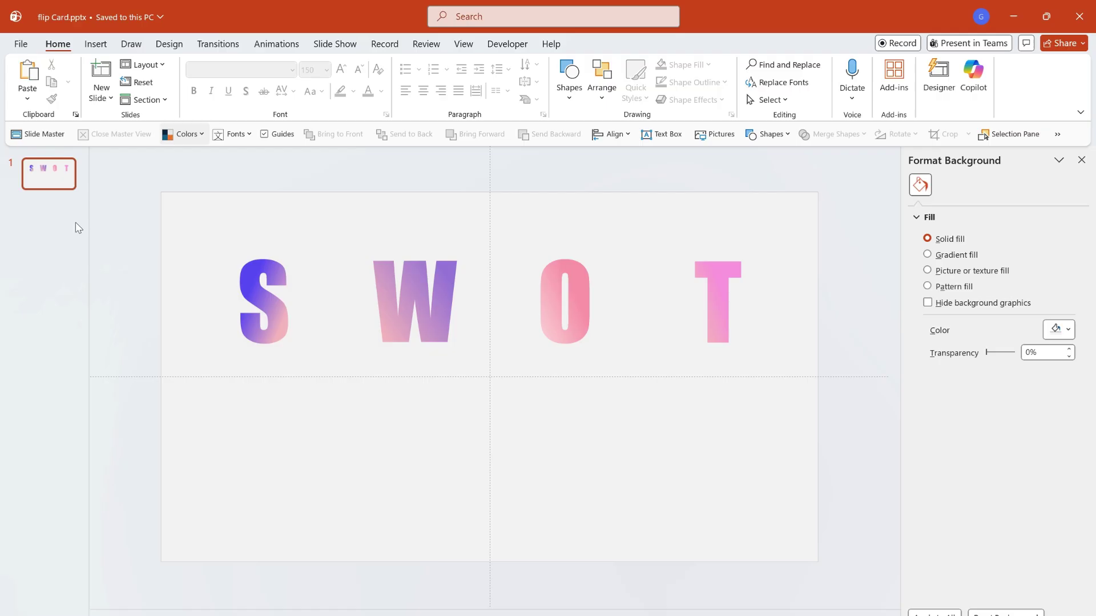
Add a blank second slide and copy slide 1.
left_click(101, 93)
left_click(141, 291)
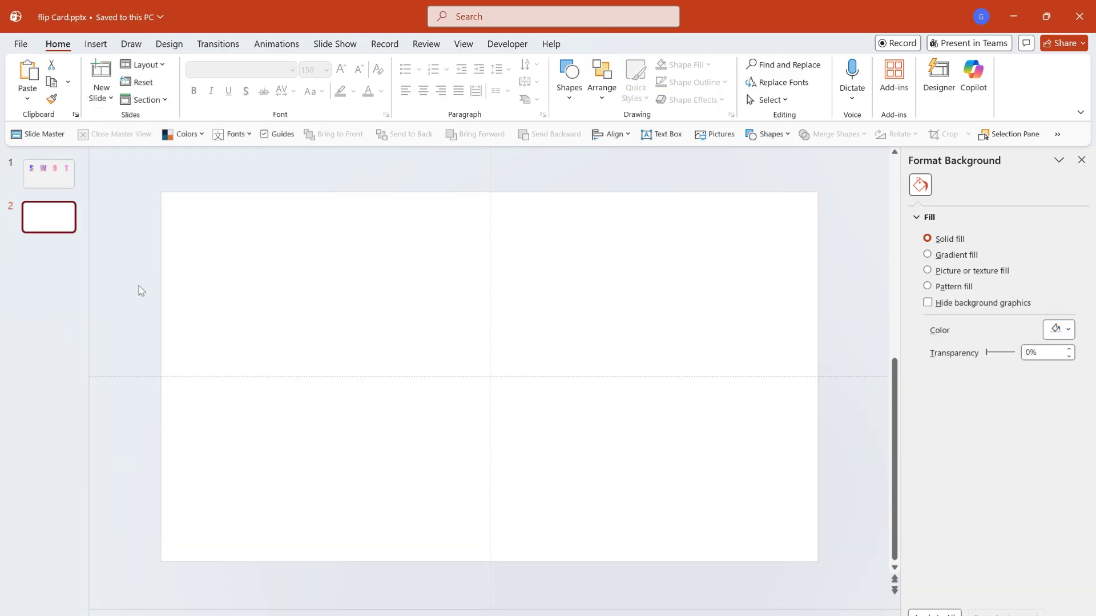
right_click(66, 177)
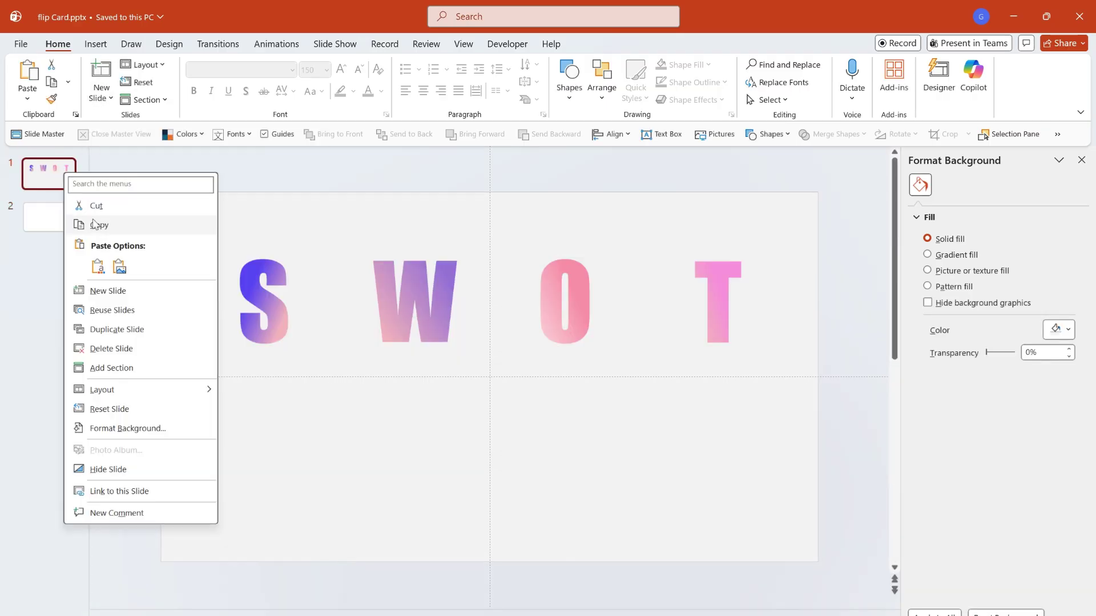
left_click(95, 226)
Paste slide 1 onto slide 2 as a picture, shrink it and shift it left.
left_click(62, 218)
right_click(232, 301)
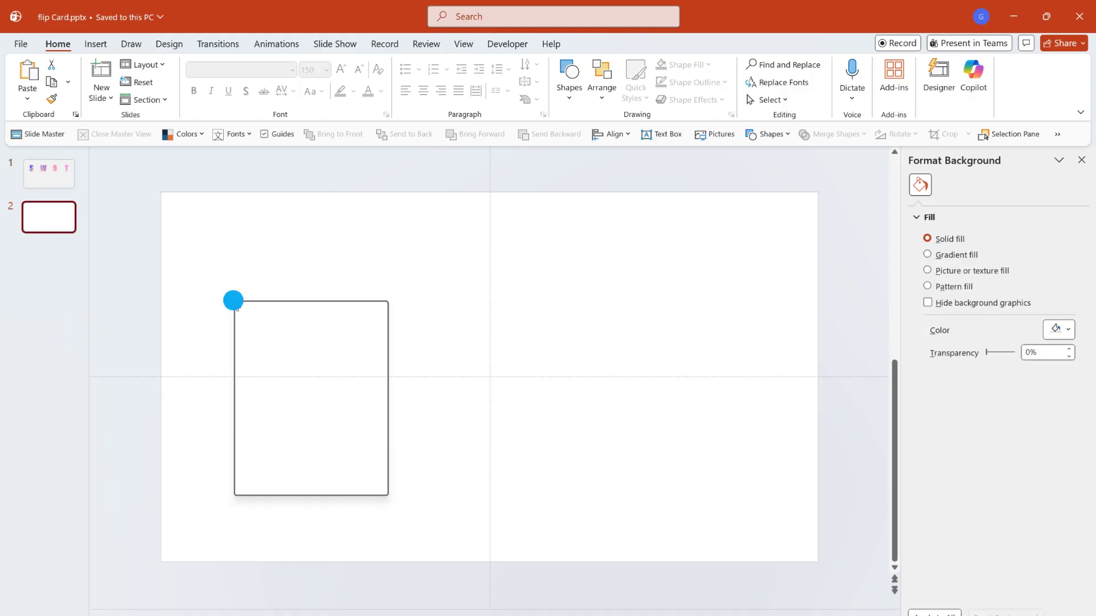
left_click(311, 356)
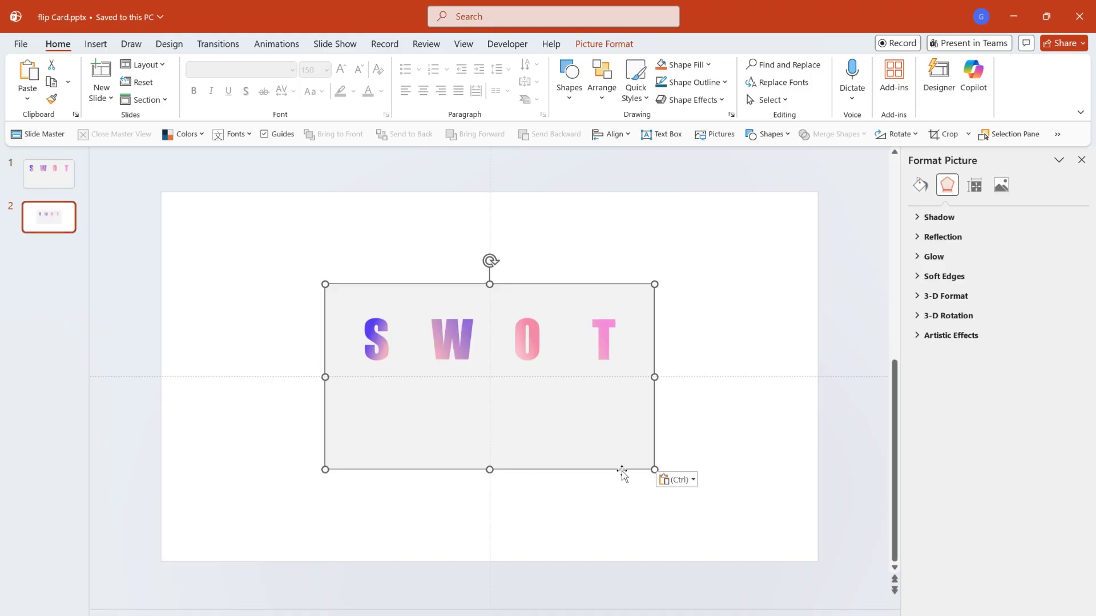
left_click_drag(655, 469, 590, 434)
left_click_drag(488, 369, 658, 378)
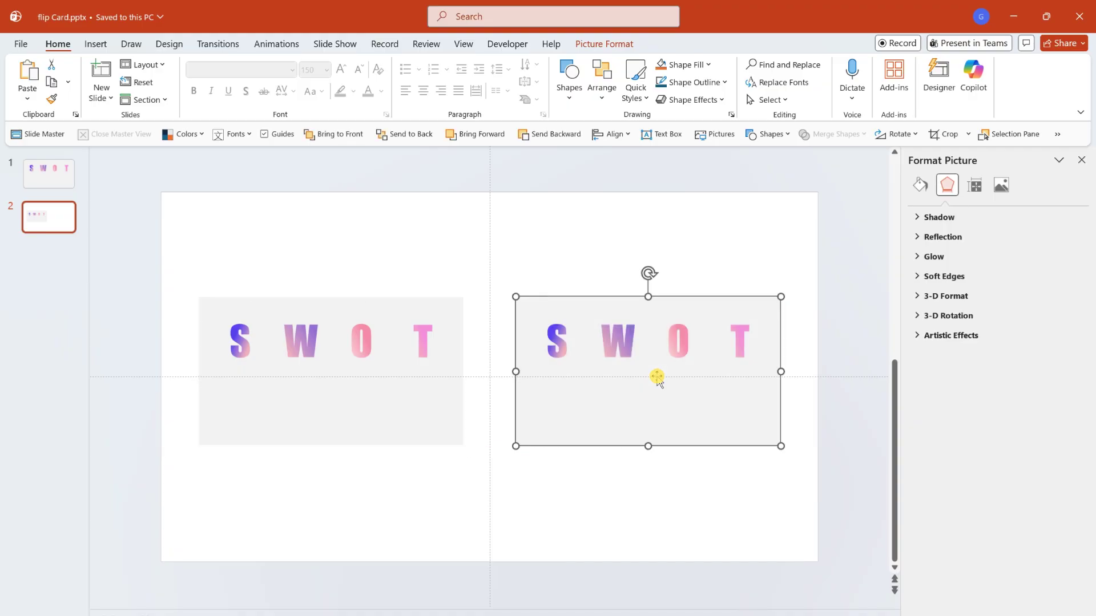
Apply the Blur artistic effect to the left SWOT picture with radius 20.
left_click(712, 474)
left_click(382, 383)
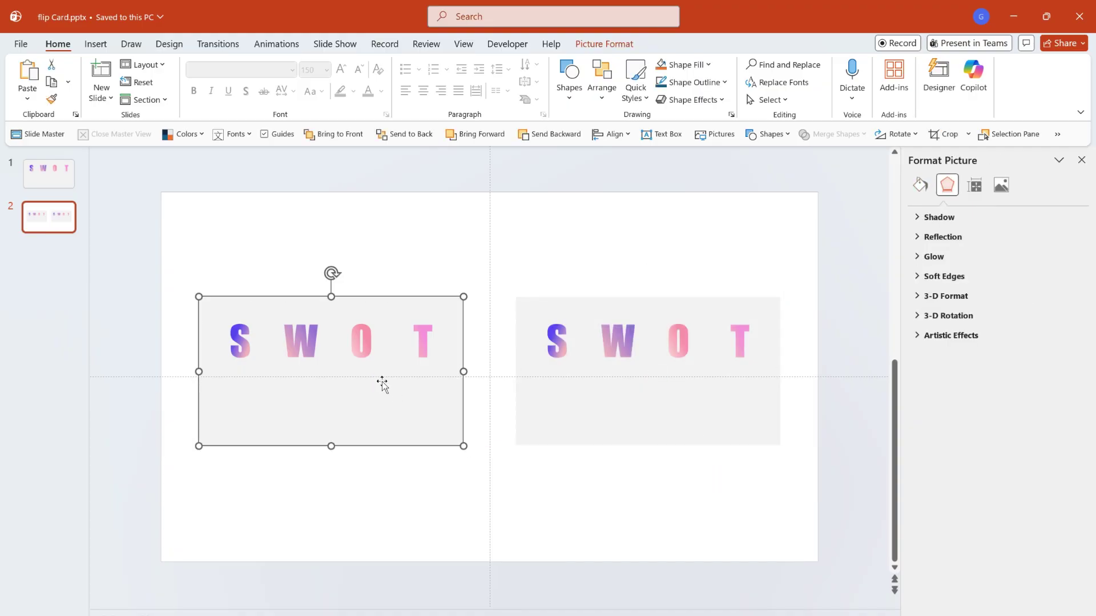
left_click(925, 338)
left_click(1060, 355)
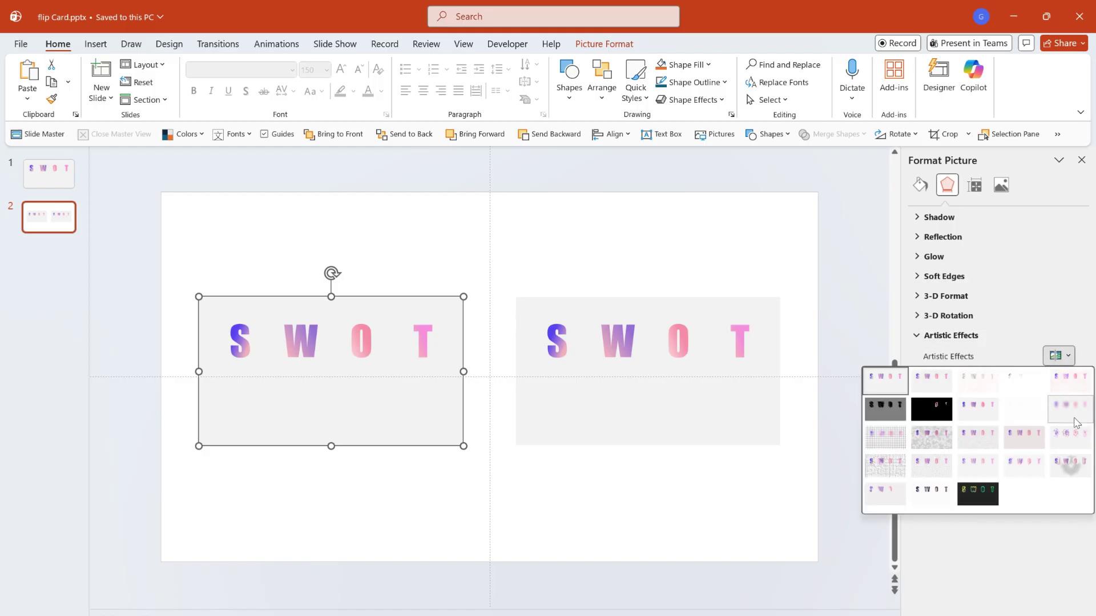
left_click(1076, 421)
left_click(1004, 379)
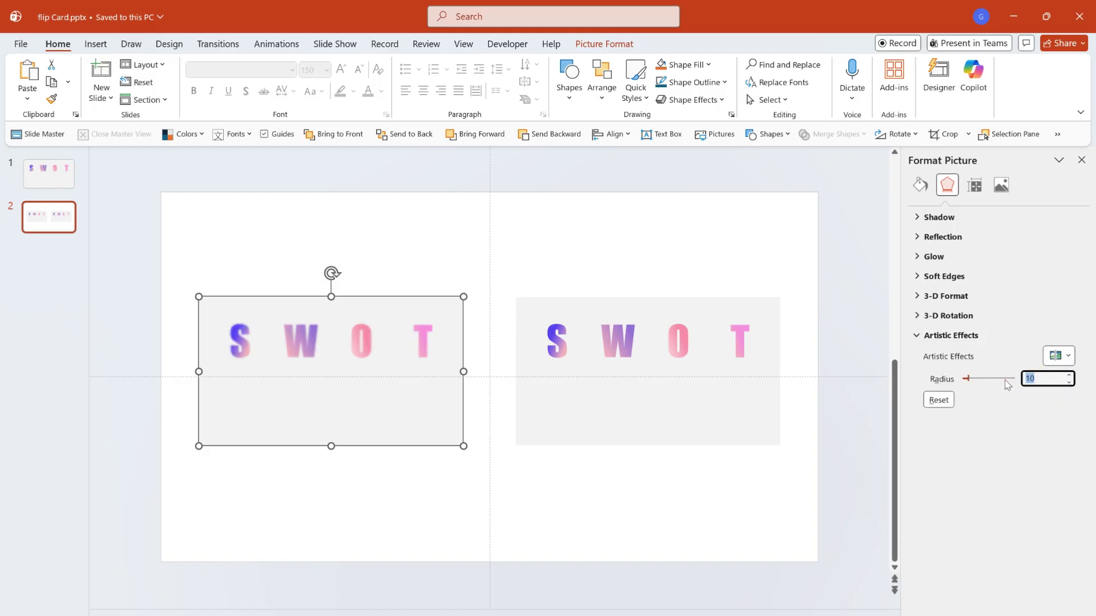
Raise the left picture's brightness to 5%.
left_click(531, 506)
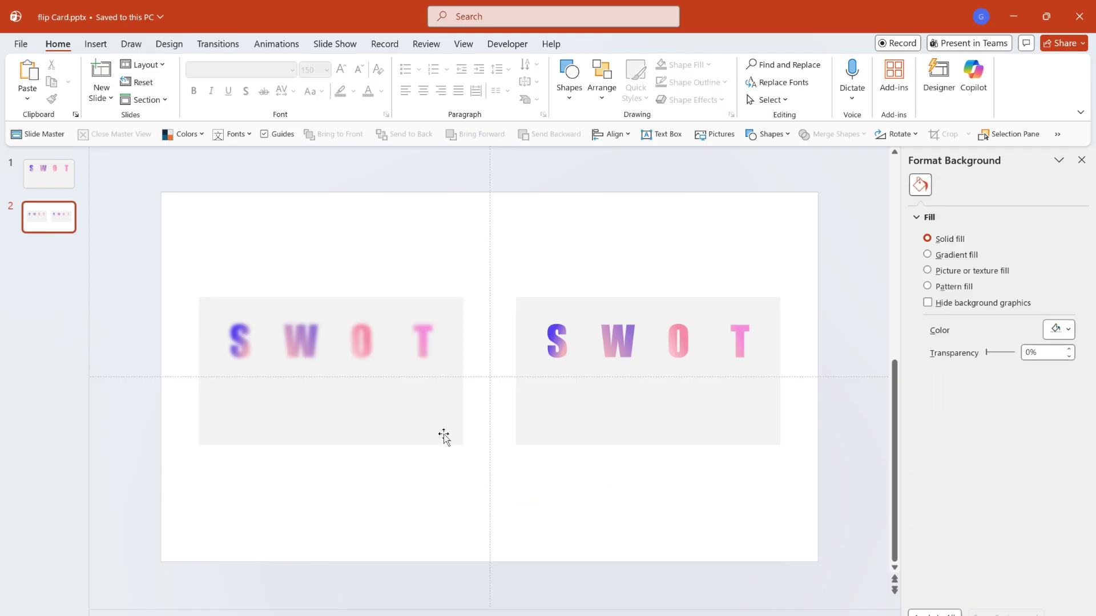
left_click(408, 397)
left_click(1001, 185)
left_click(961, 217)
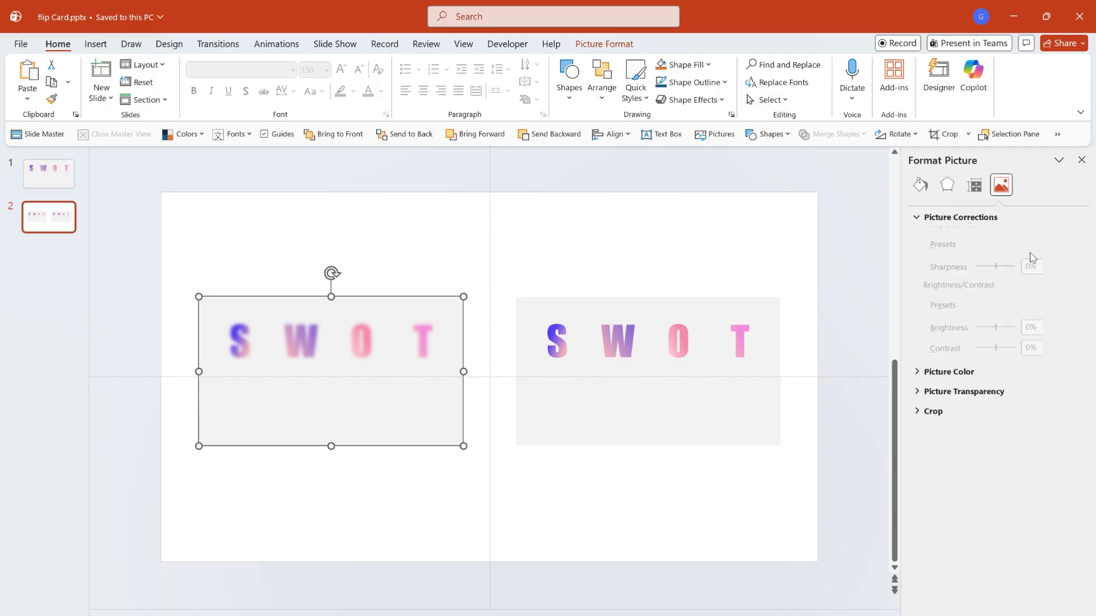
left_click(995, 334)
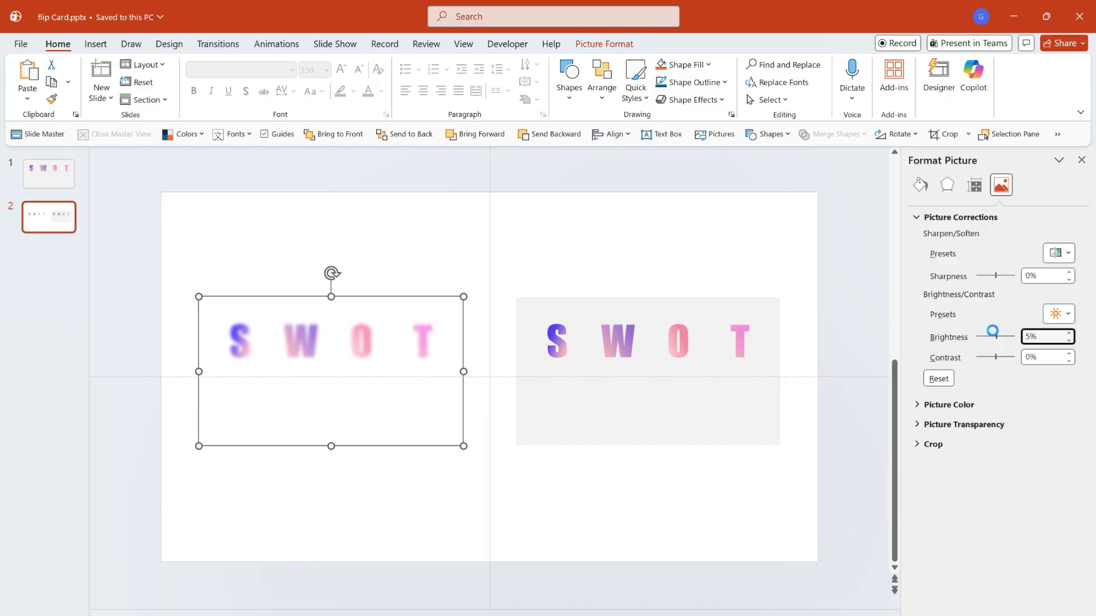
Make the blurred picture the slide's background fill and stretch the sharp SWOT picture over the slide.
right_click(391, 382)
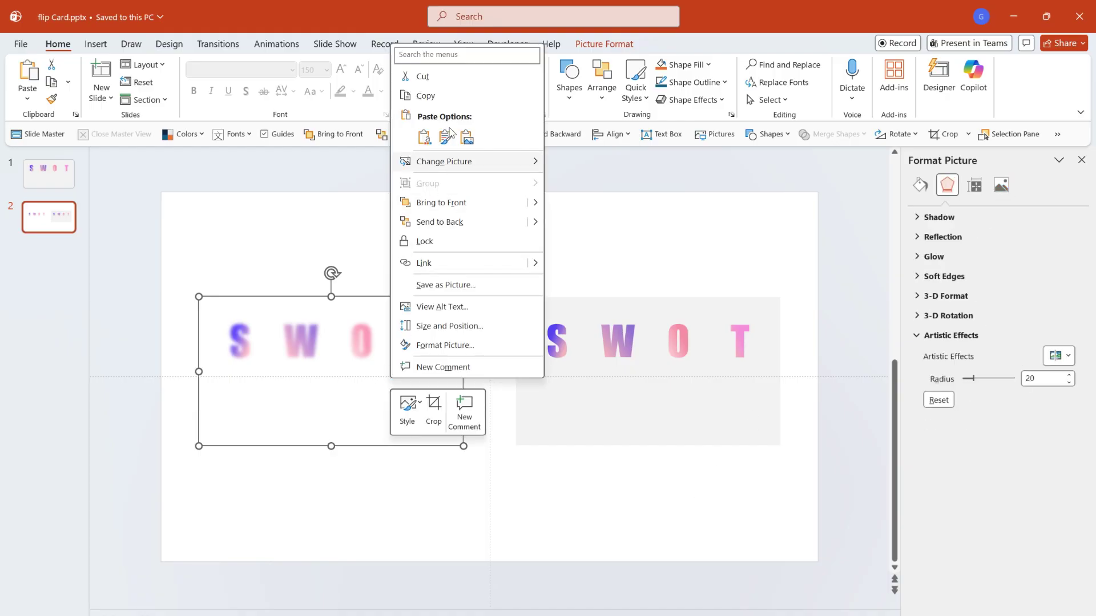
left_click(451, 92)
key("Delete")
right_click(410, 251)
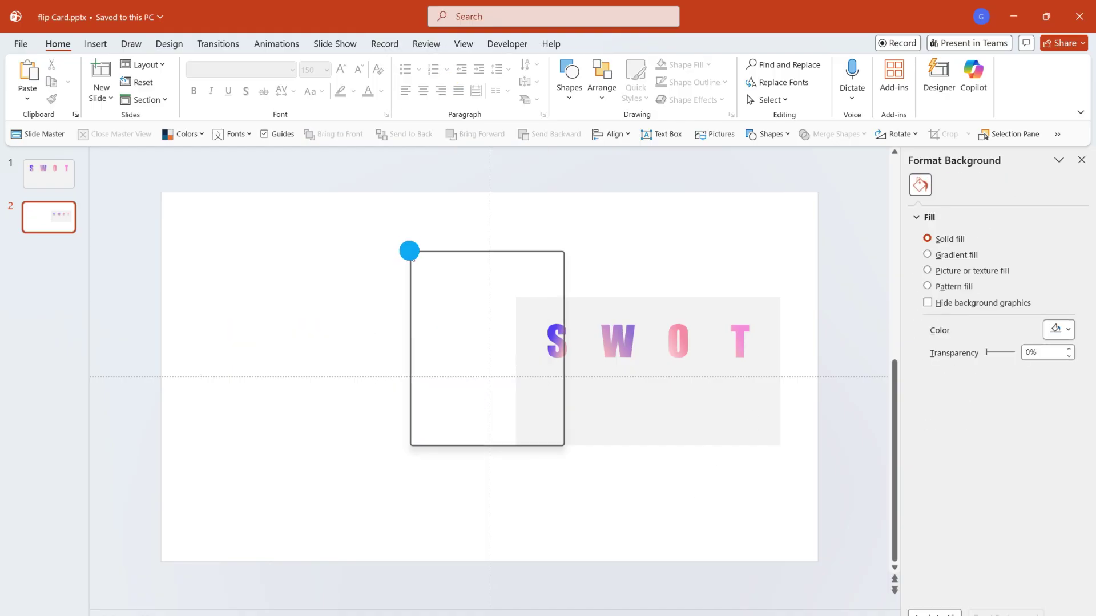
left_click(512, 412)
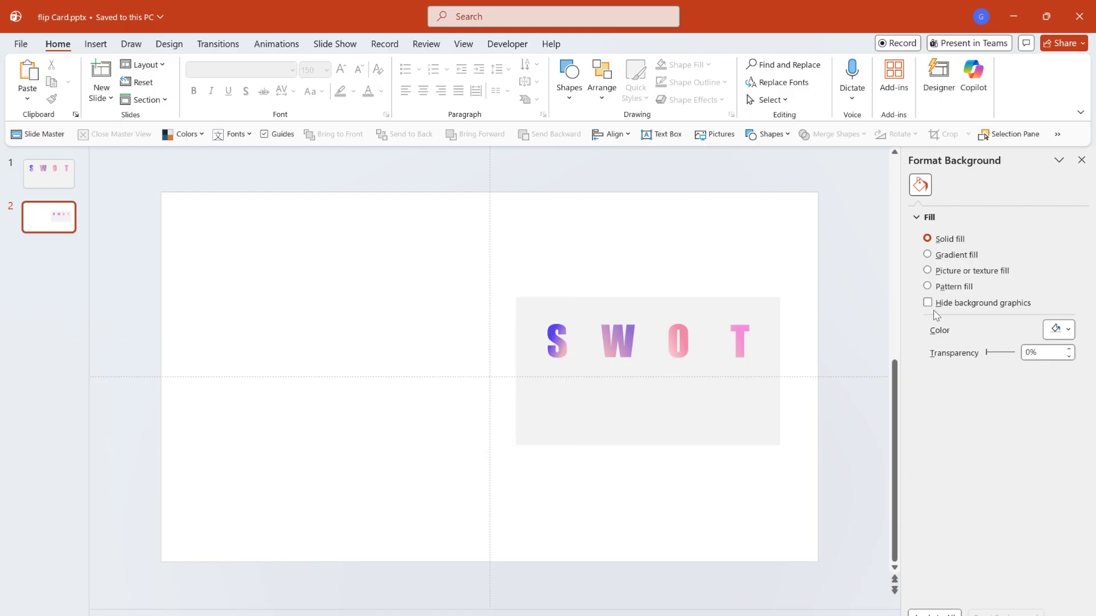
left_click(957, 271)
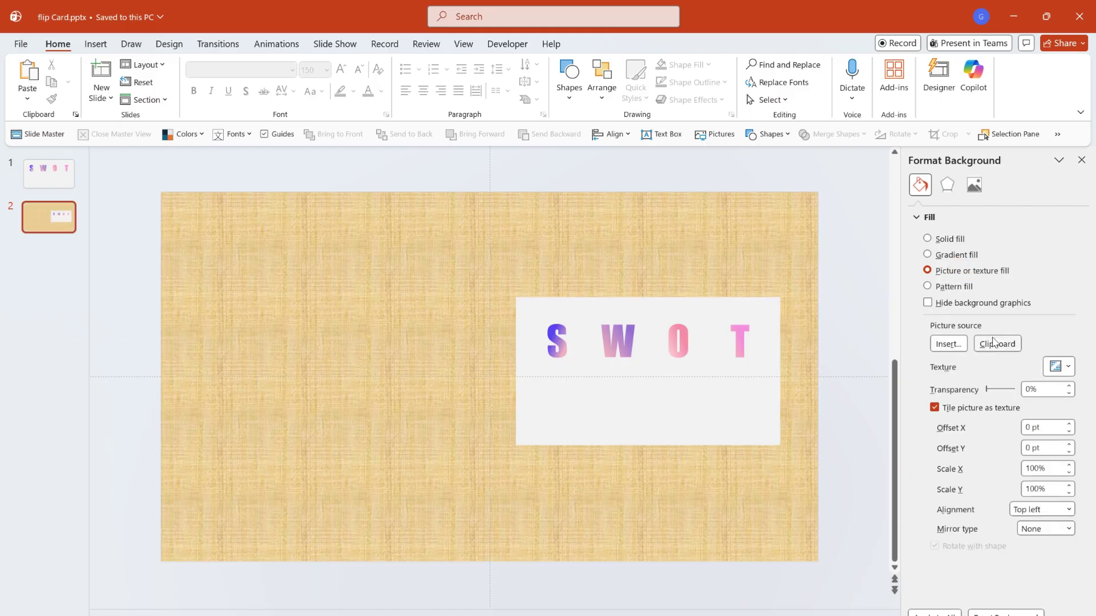
left_click(992, 338)
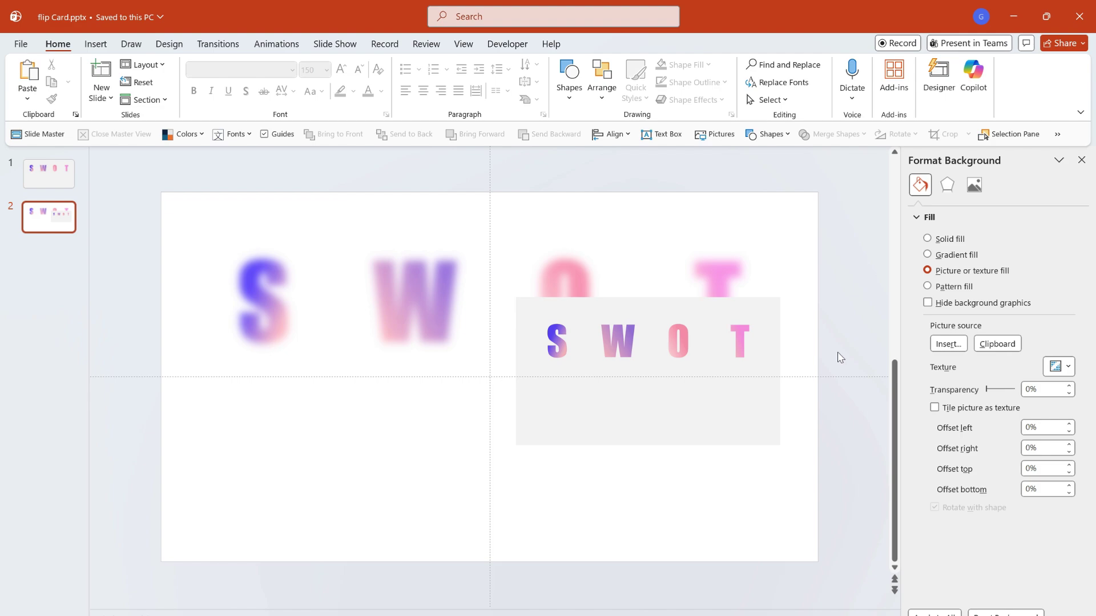
left_click_drag(628, 345, 294, 239)
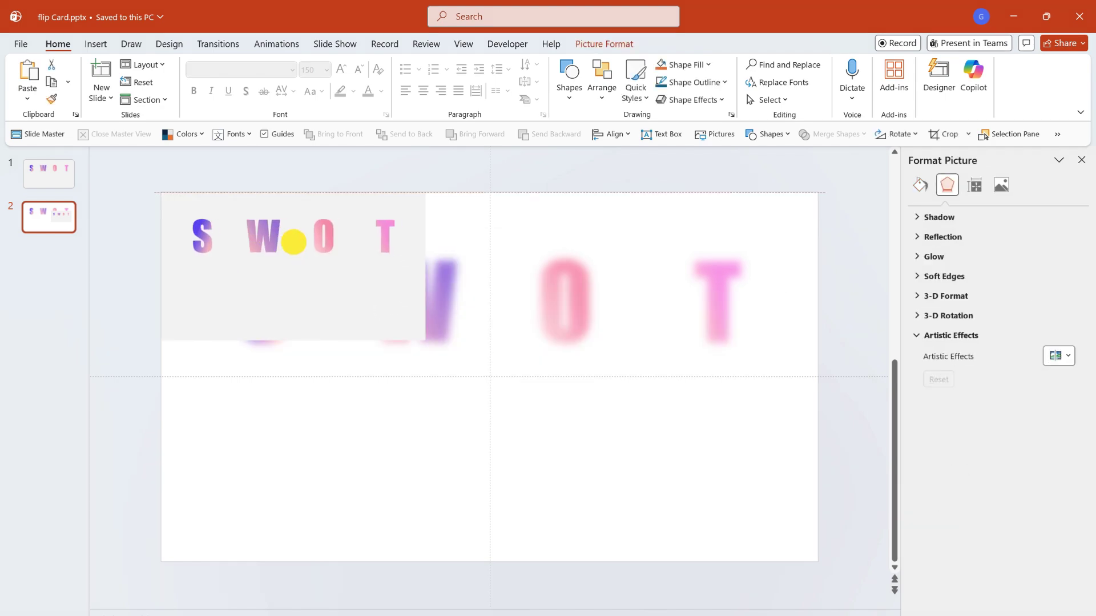
left_click_drag(426, 341, 817, 562)
Remove the old first slide and paste in the Strengths, Weaknesses, Opportunities and Threats text boxes.
key("Escape")
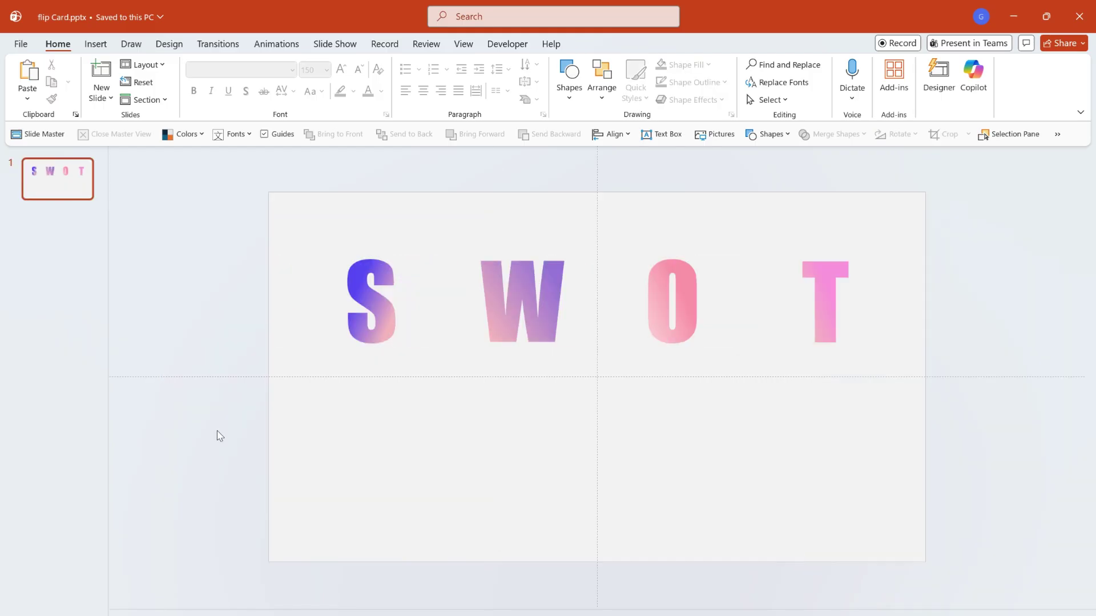
key("ctrl+v")
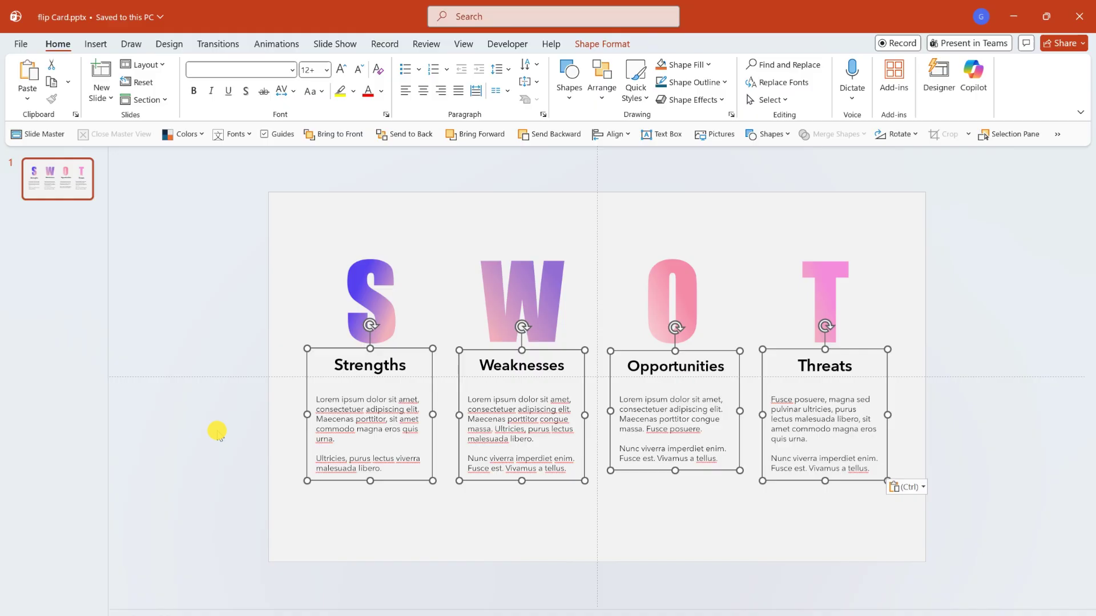
left_click(216, 431)
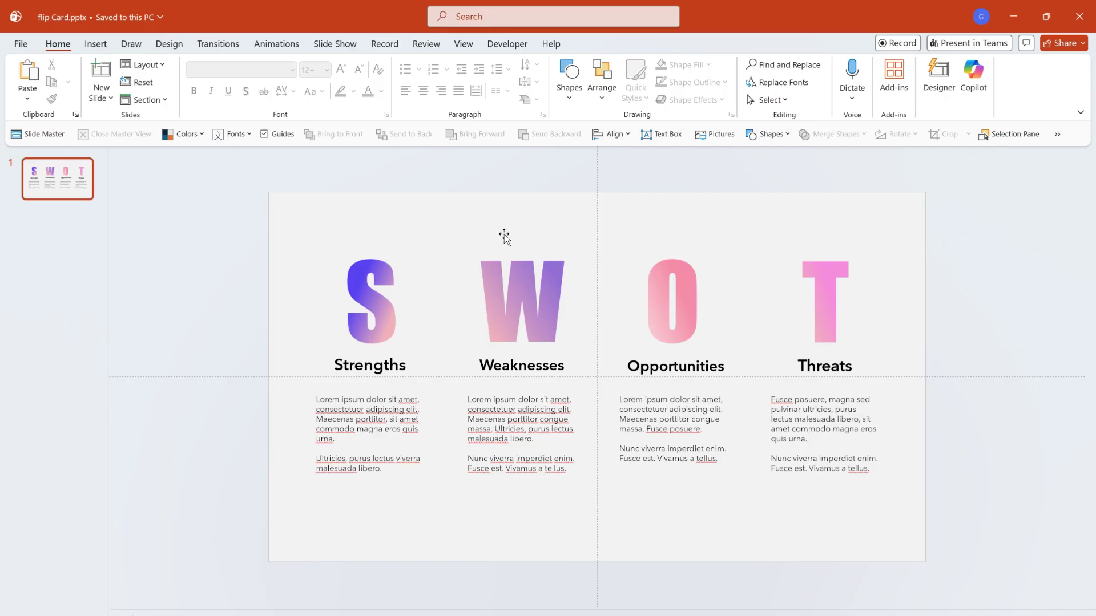
Draw a rounded rectangle over the Strengths column.
left_click(765, 135)
left_click(835, 174)
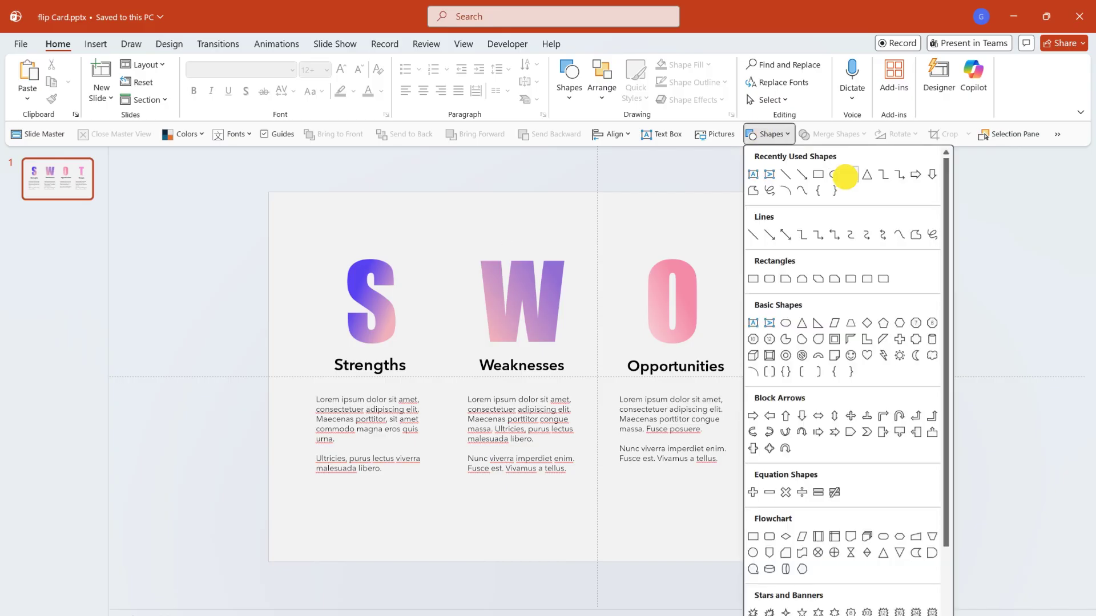
mouse_move(299, 315)
left_mouse_down()
mouse_move(382, 388)
mouse_move(436, 477)
mouse_move(433, 501)
left_mouse_up()
Give the card a white 1 pt outline at 40% transparency.
double_click(393, 440)
left_click(951, 431)
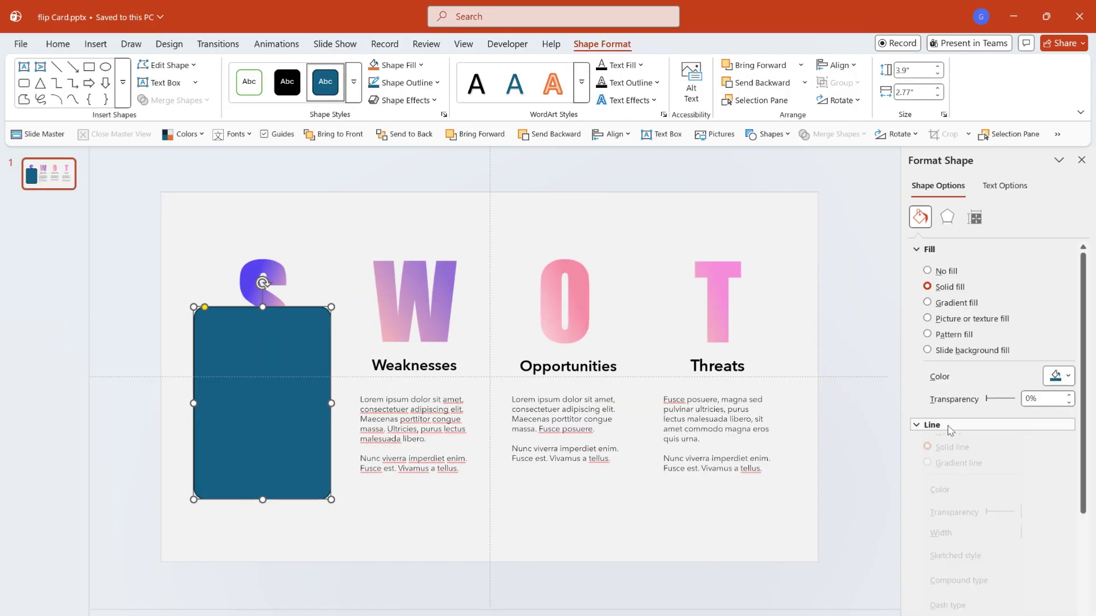
left_click(1057, 505)
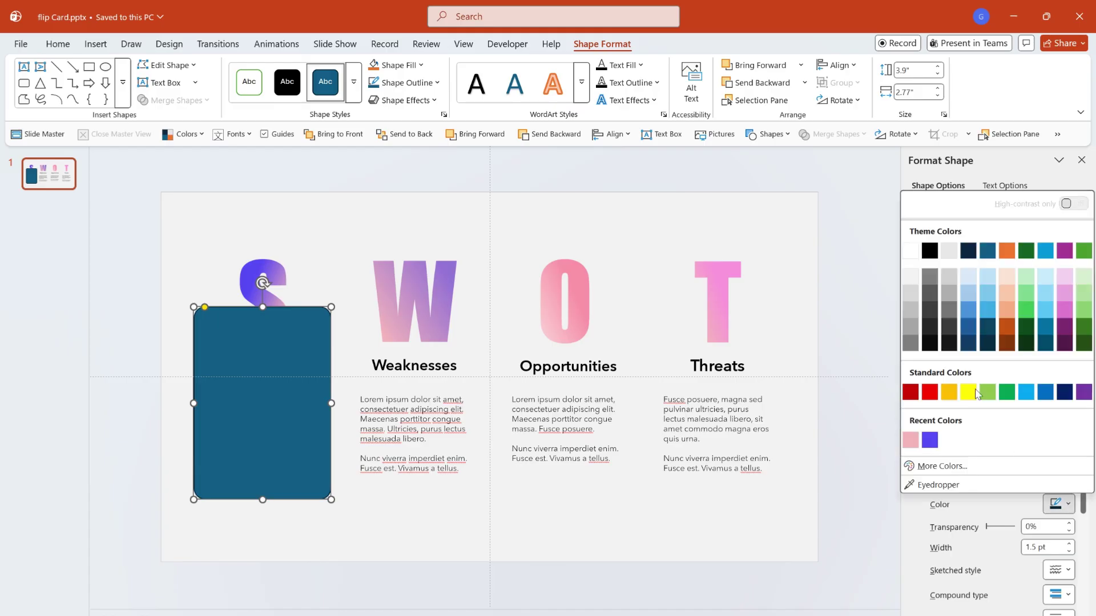
left_click(911, 255)
left_click(1005, 525)
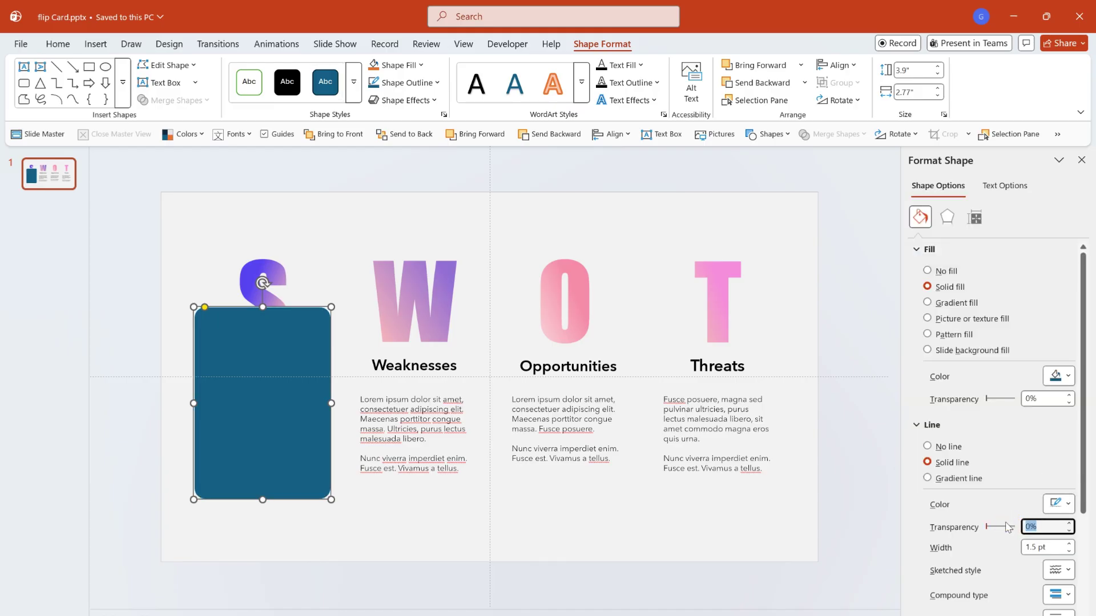
type("40")
key("Tab")
type("1")
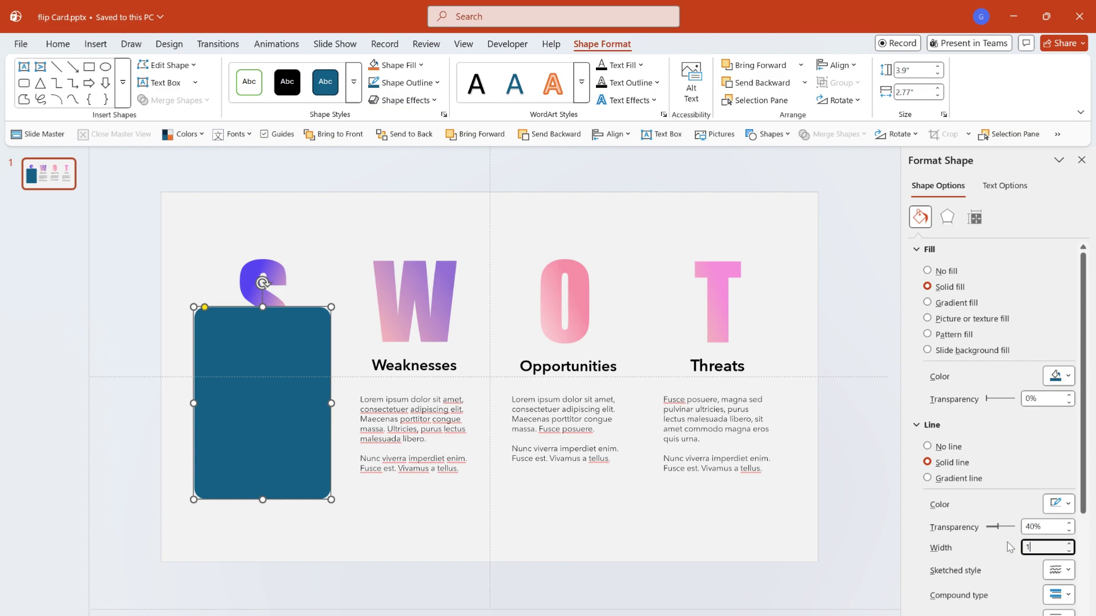
left_click(285, 452)
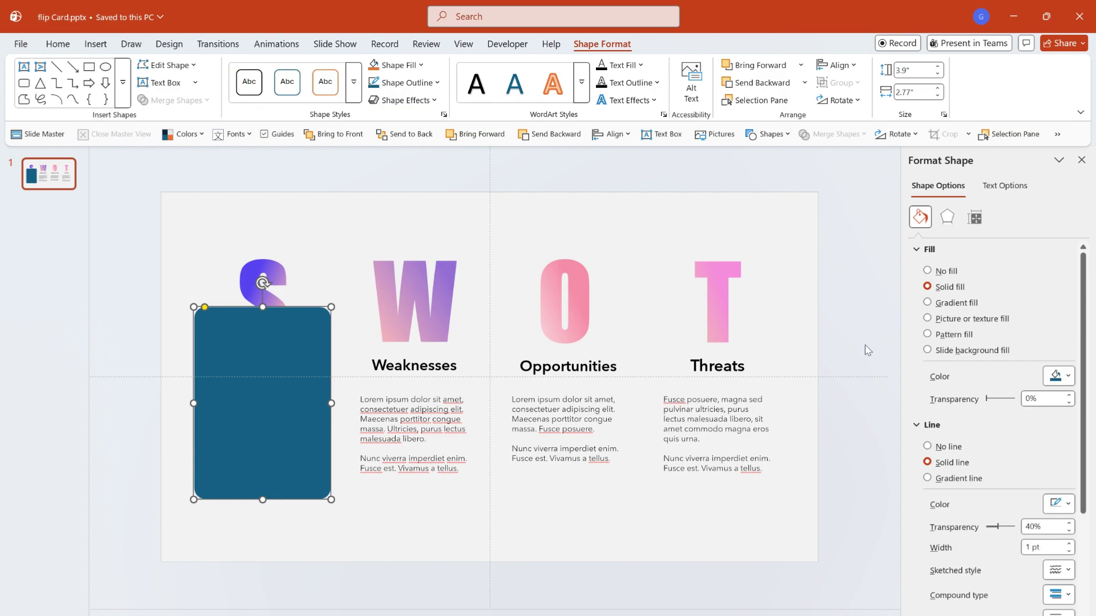
Fill the card with the slide background and add a coloured preset drop shadow.
left_click(941, 350)
left_click(947, 217)
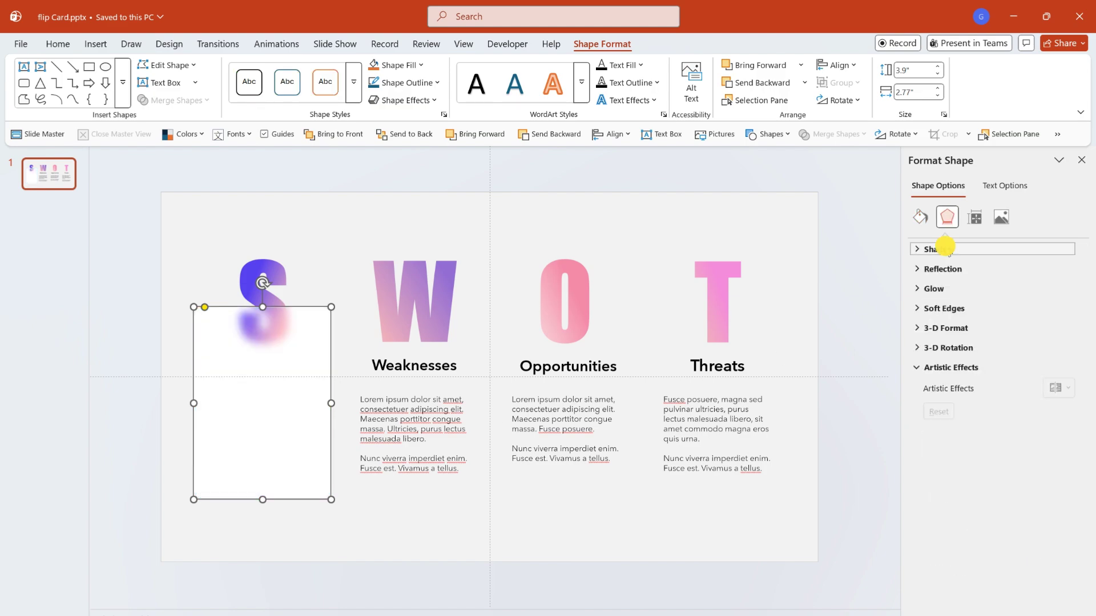
left_click(1022, 249)
left_click(1056, 271)
left_click(1025, 382)
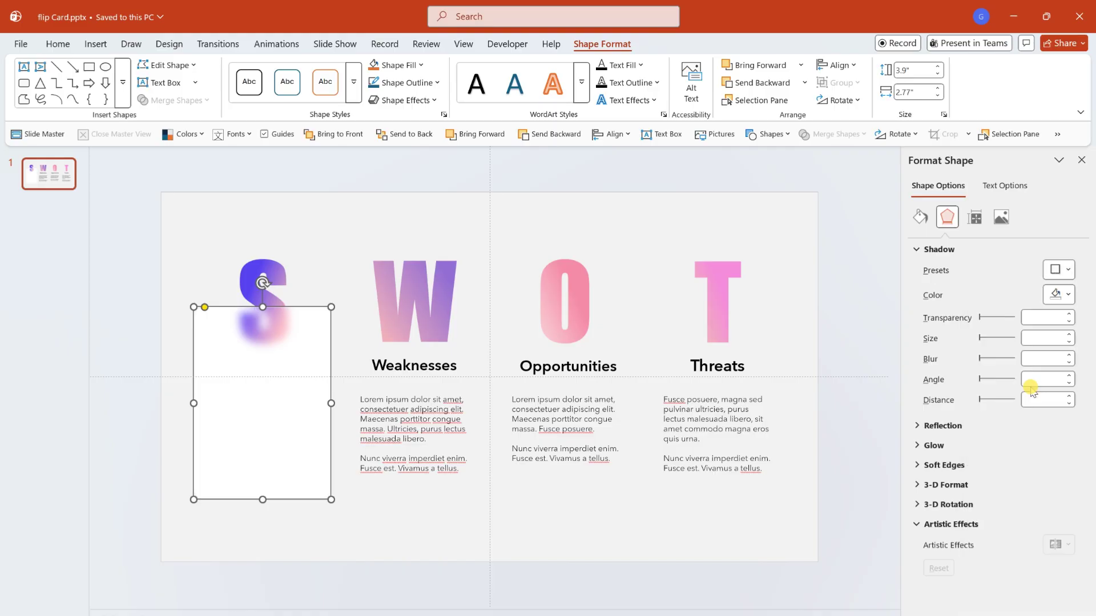
left_click(1065, 296)
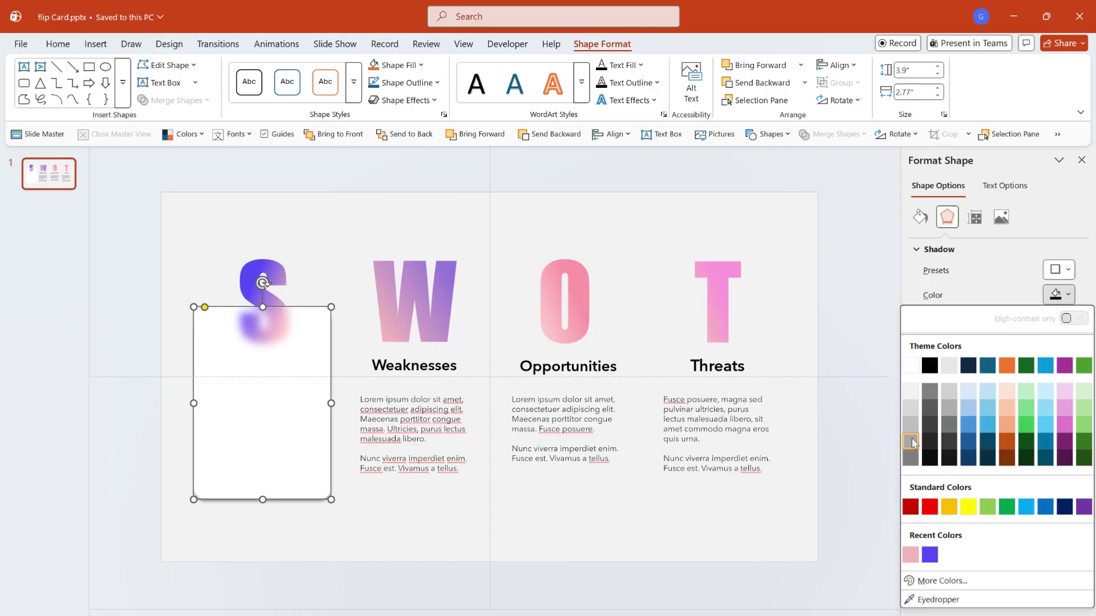
left_click(934, 409)
Set the shadow to 40% transparency and 30 pt blur, and adjust its distance.
double_click(1030, 317)
type("40")
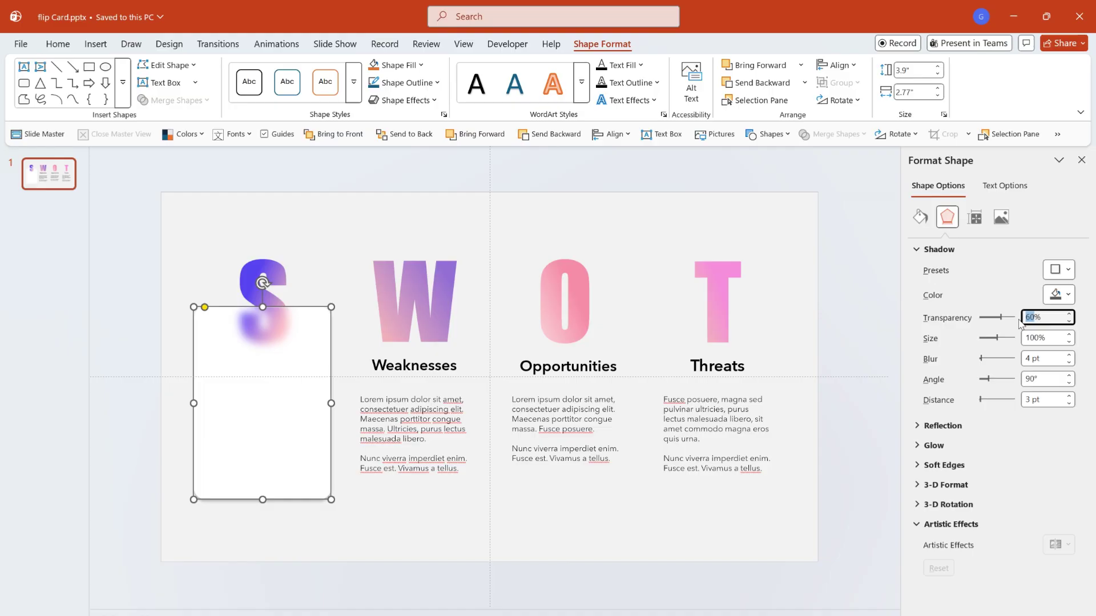
double_click(1026, 358)
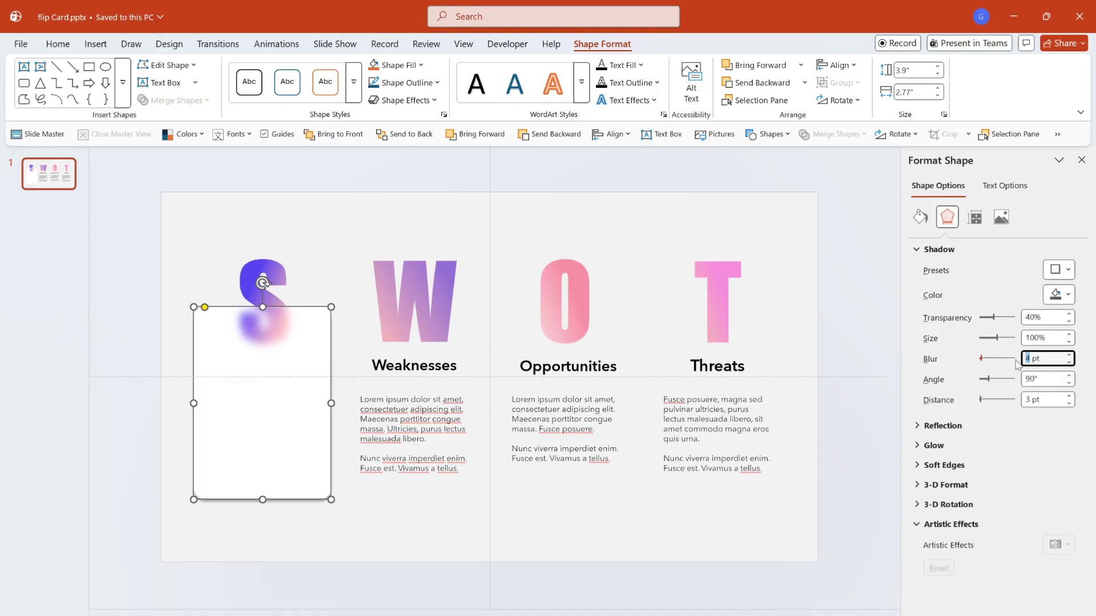
type("30")
key("Return")
double_click(1026, 400)
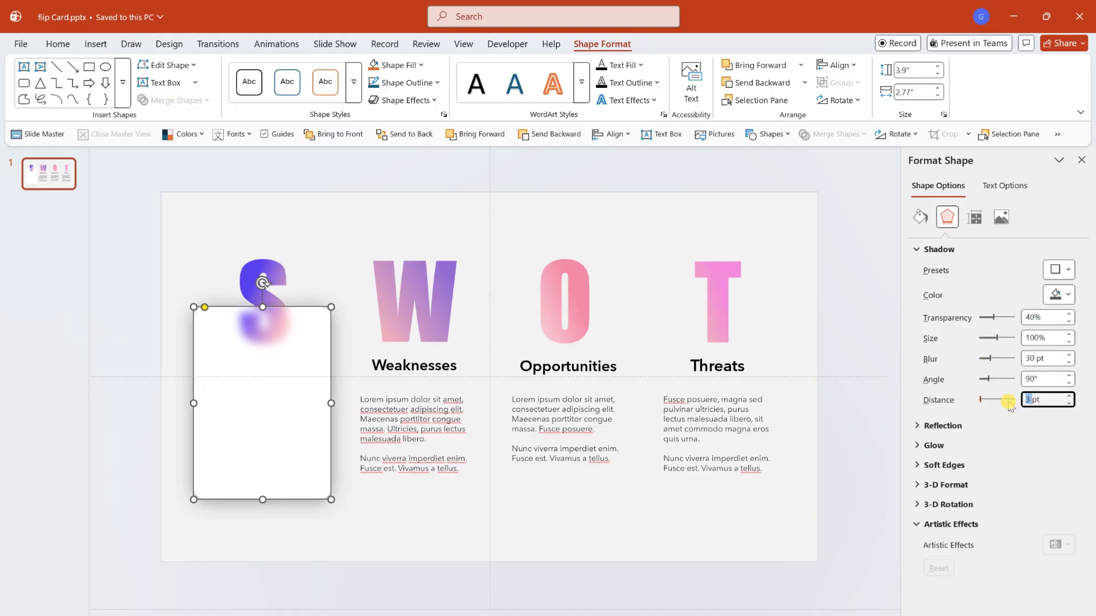
left_click(348, 502)
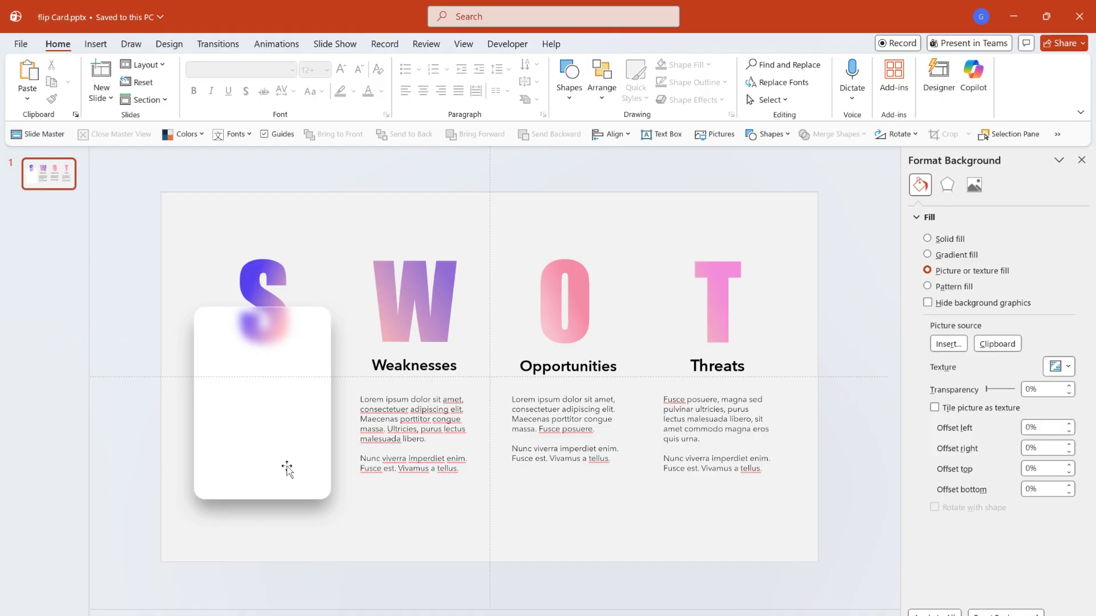
Move the white card below TextBox 4 in the Selection Pane so the Strengths text sits on top.
left_click(287, 470)
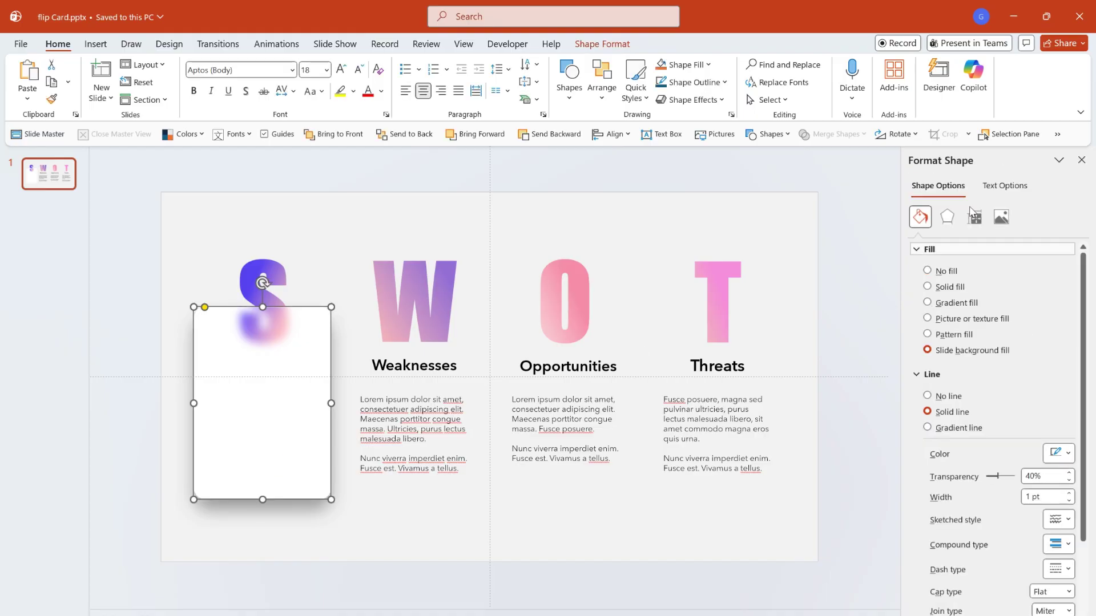
left_click(1009, 135)
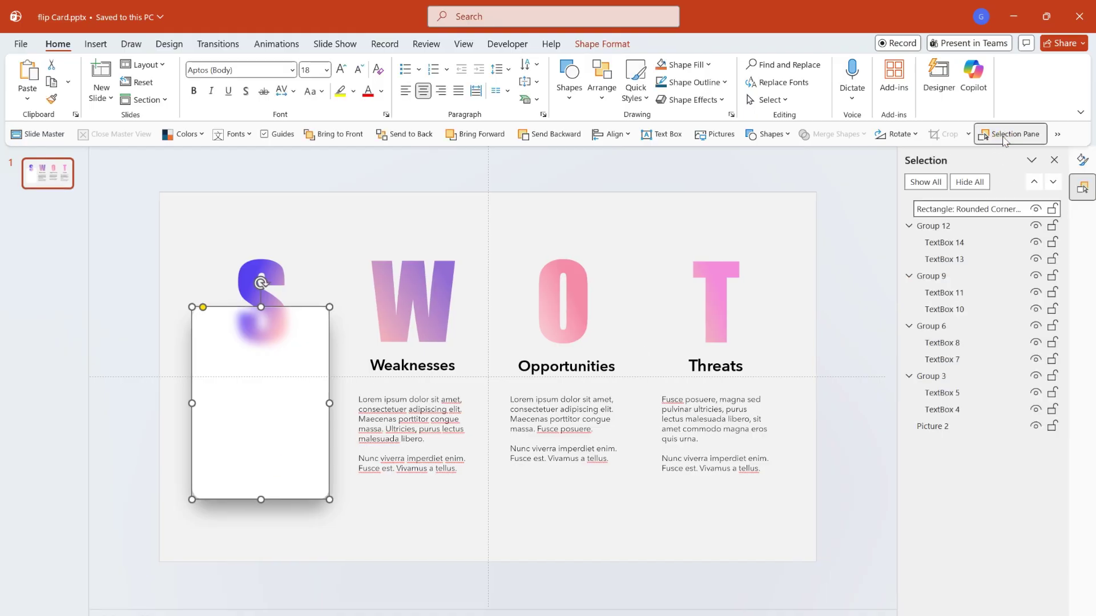
left_click_drag(983, 213, 990, 417)
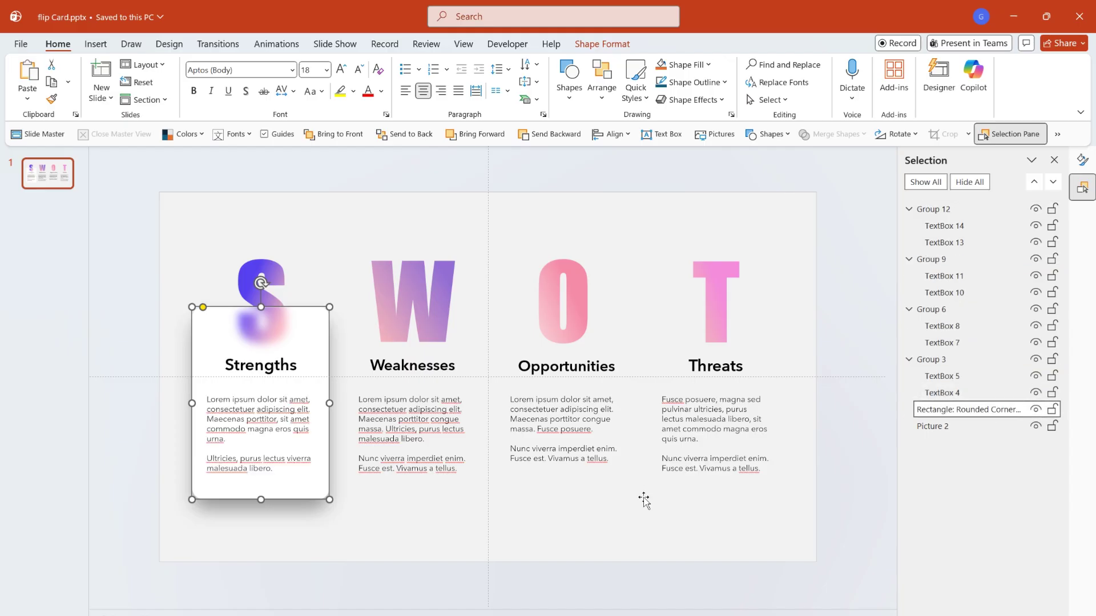
left_click(656, 522)
left_click(294, 495)
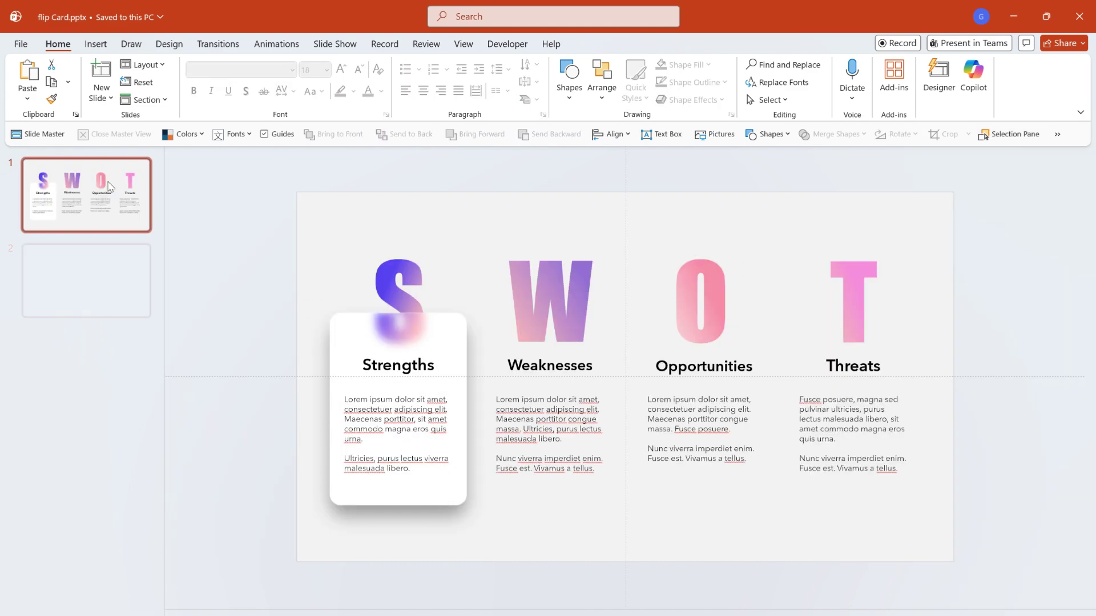
Duplicate slide 1 three times and move slide 2's card under the Weaknesses column.
key("ctrl+d")
key("ctrl+d")
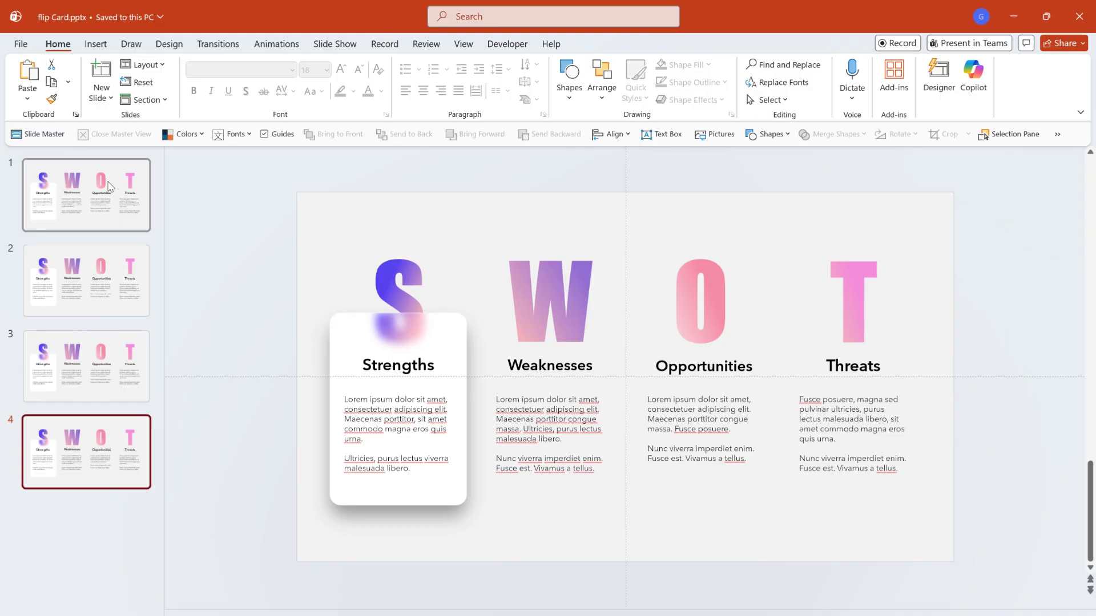
left_click(136, 295)
left_click_drag(420, 338, 576, 340)
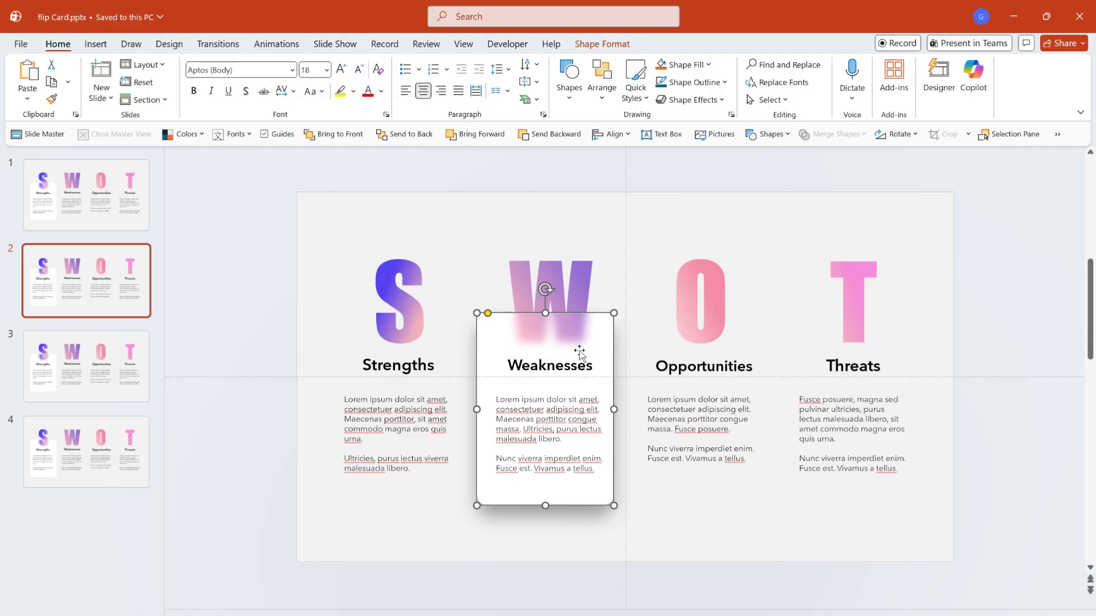
Move the card under Opportunities on slide 3 and under Threats on slide 4.
key("Page_Down")
left_click_drag(448, 360, 751, 360)
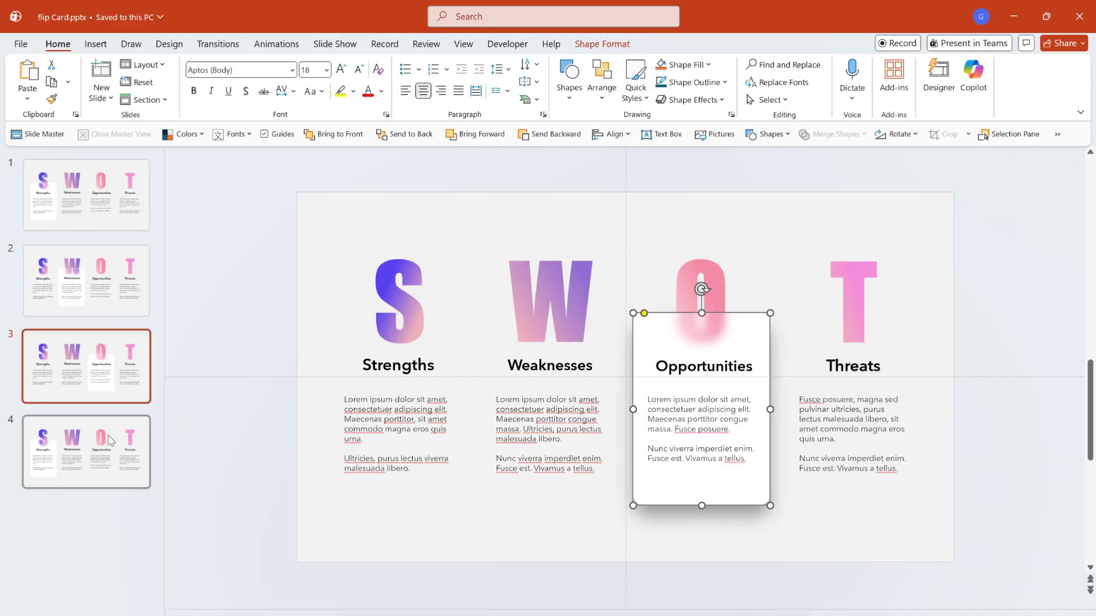
key("Page_Down")
left_click_drag(362, 328, 806, 360)
On slide 1, make the Weaknesses, Opportunities and Threats text light grey.
left_click(76, 200)
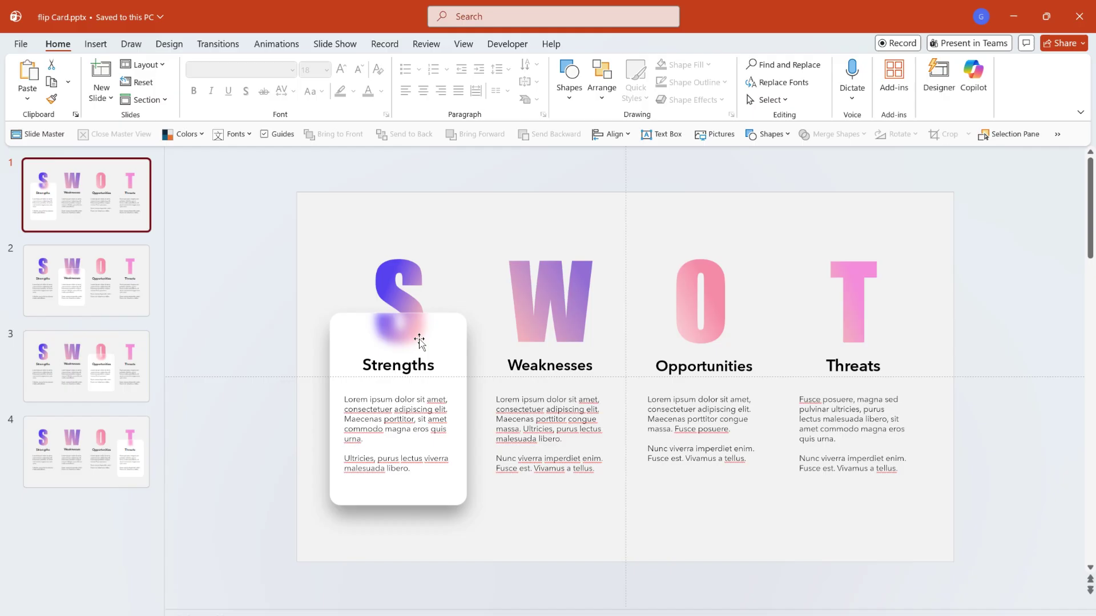
left_click(568, 365)
left_click(930, 483)
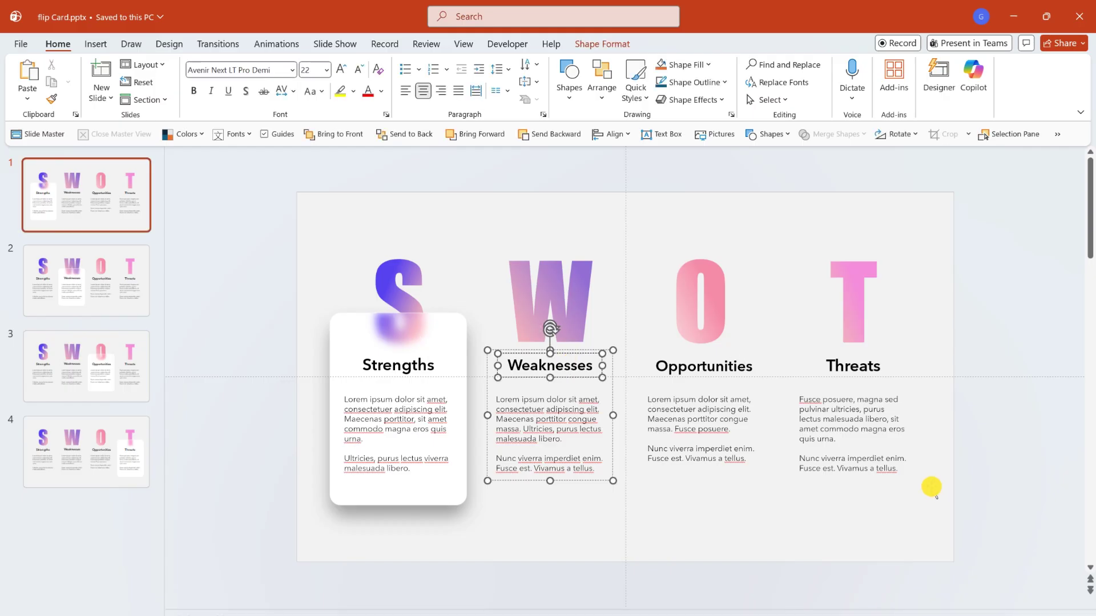
left_click_drag(961, 532, 470, 338)
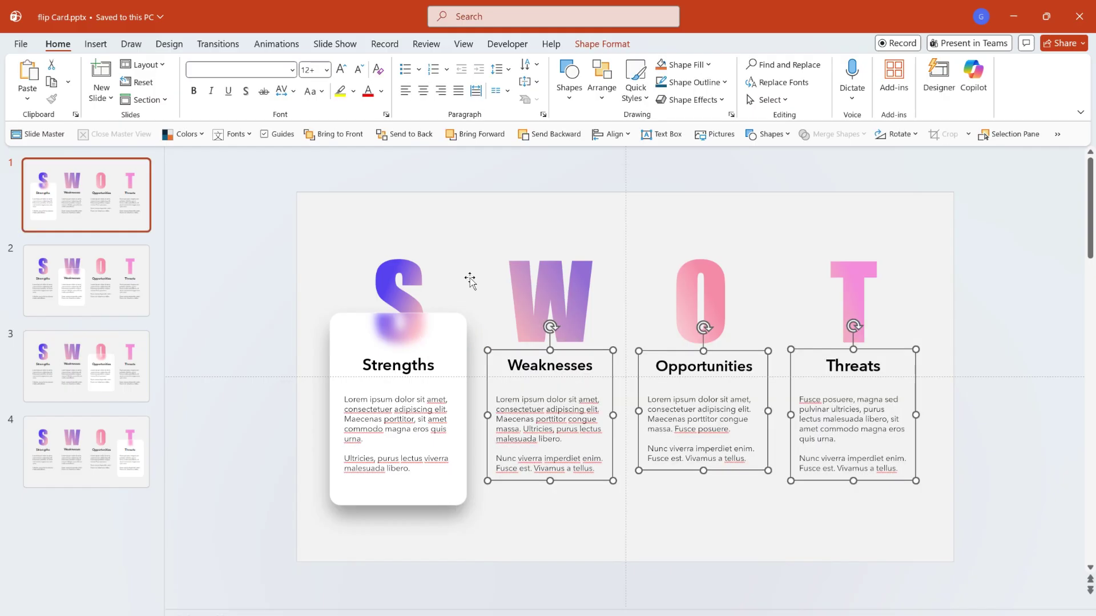
left_click(369, 213)
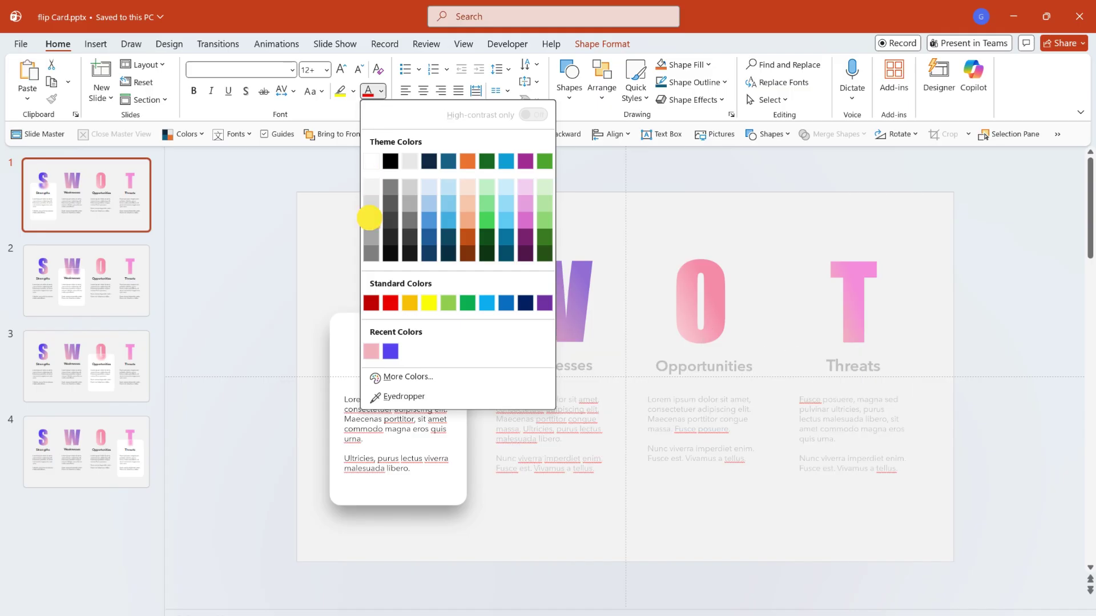
left_click(233, 318)
On slide 2, make the Strengths, Opportunities and Threats text grey.
left_click(121, 303)
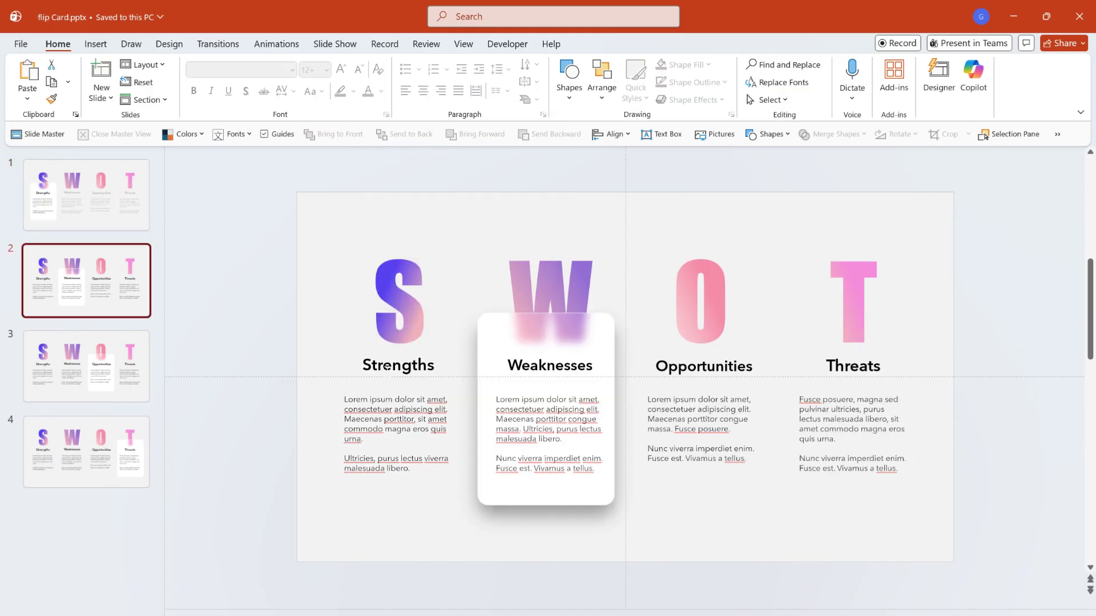
left_click(400, 366)
left_click(702, 362, "shift")
left_click(857, 376, "shift")
left_click(368, 92)
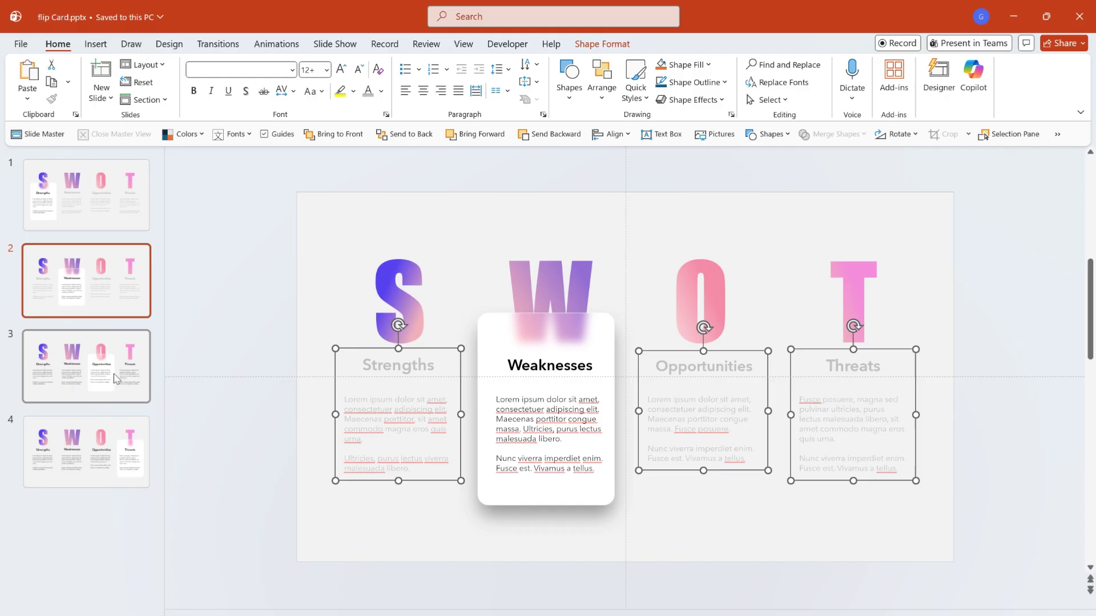
On slide 3, make the Strengths and Weaknesses text grey.
left_click(86, 365)
left_click(399, 365)
left_click(550, 365, "shift")
left_click(368, 91)
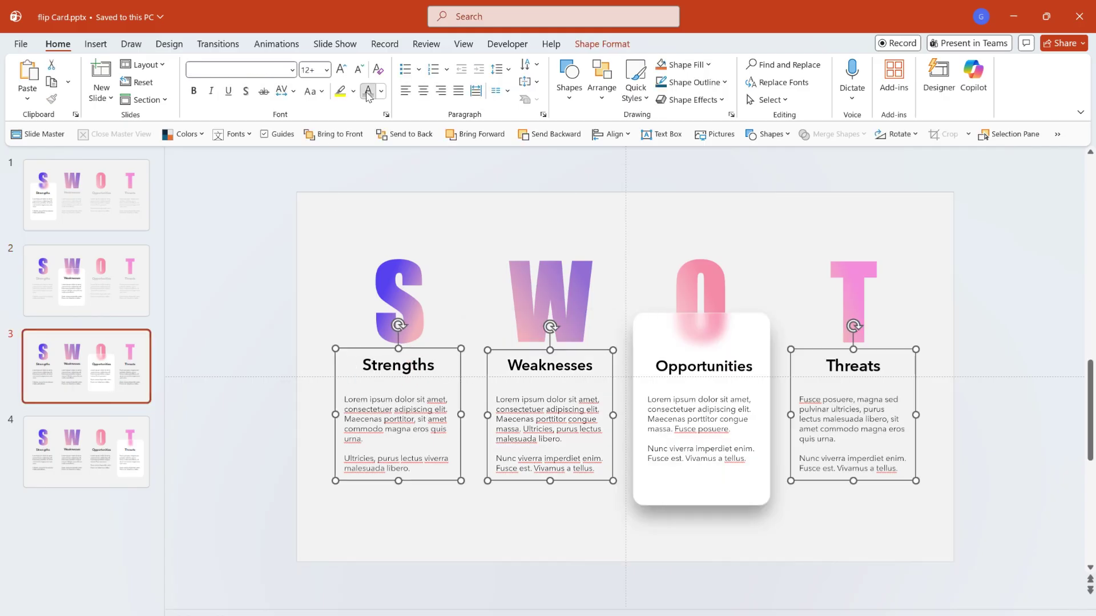
On slide 4, select the Strengths, Weaknesses and Opportunities text boxes.
left_click(86, 453)
left_click(399, 365)
left_click(550, 366, "shift")
left_click(704, 366, "shift")
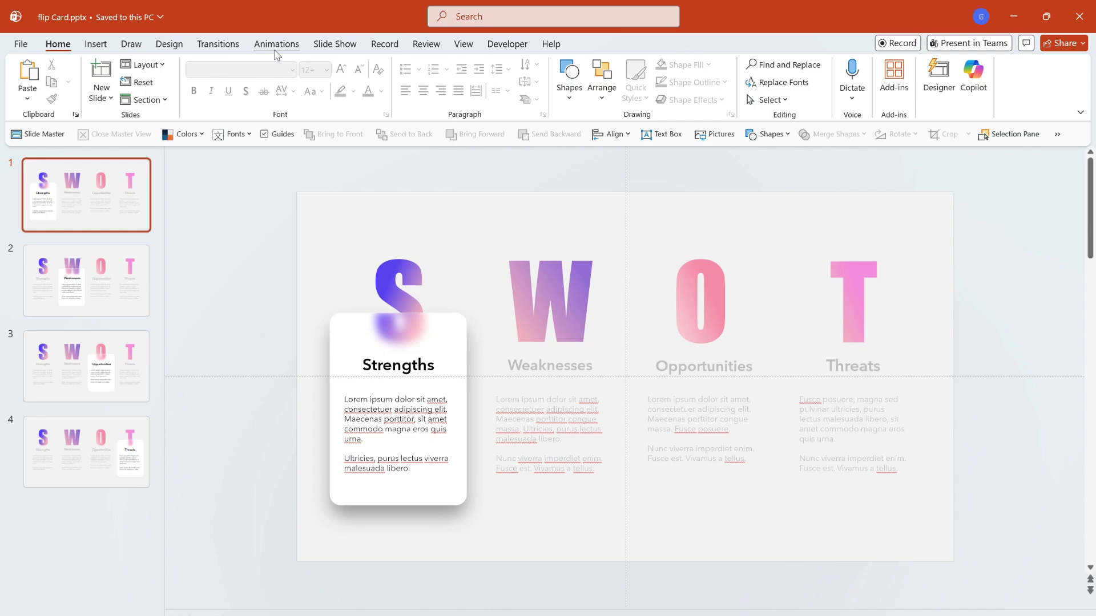
Flip the Weaknesses card on slide 2 horizontally.
left_click(74, 260)
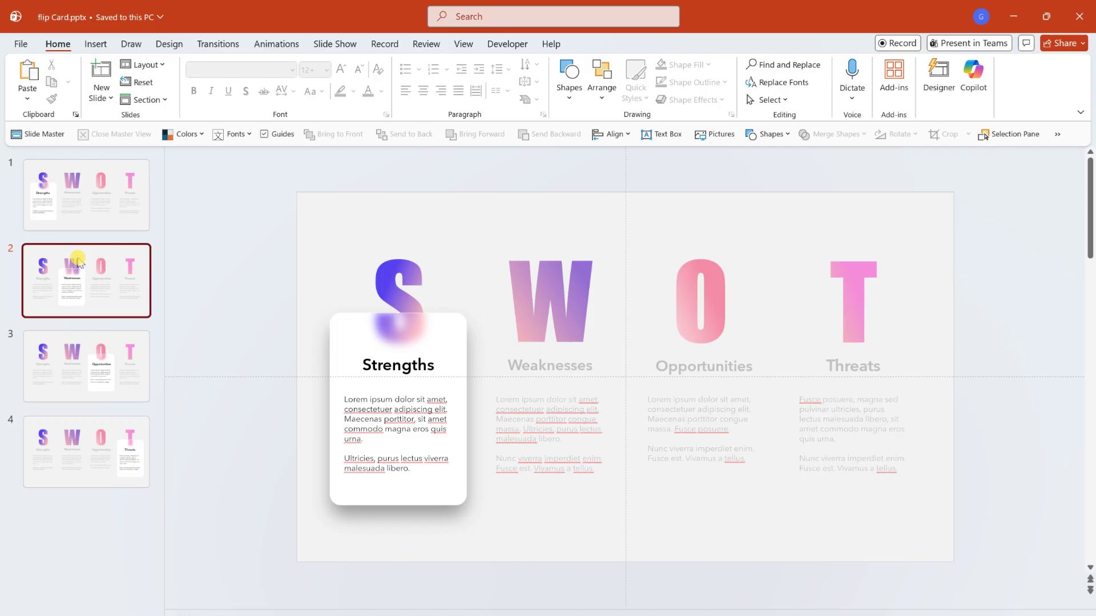
left_click(599, 350)
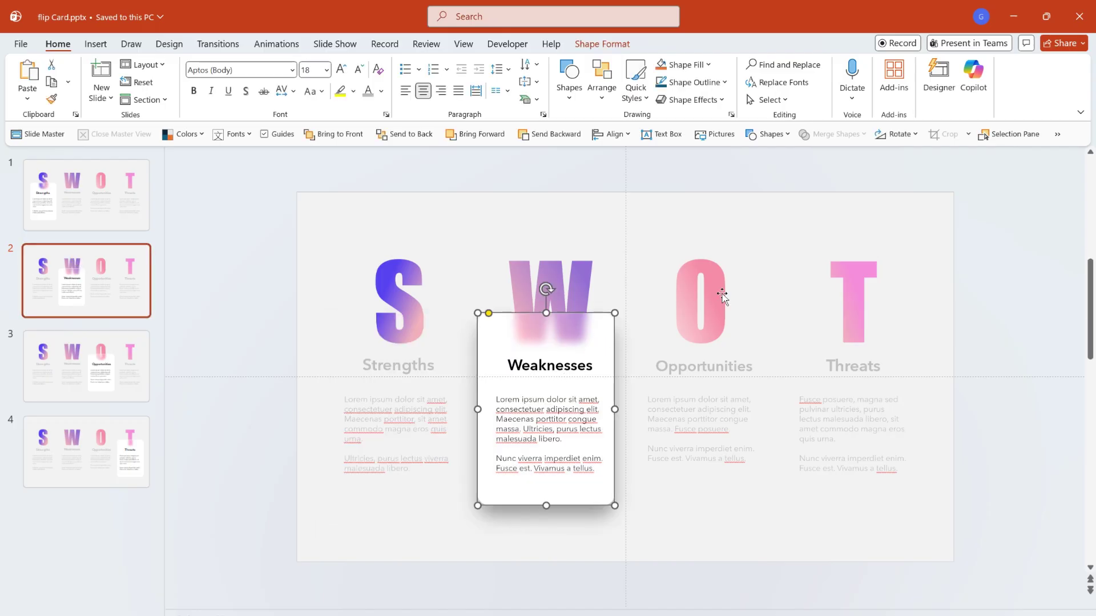
left_click(900, 135)
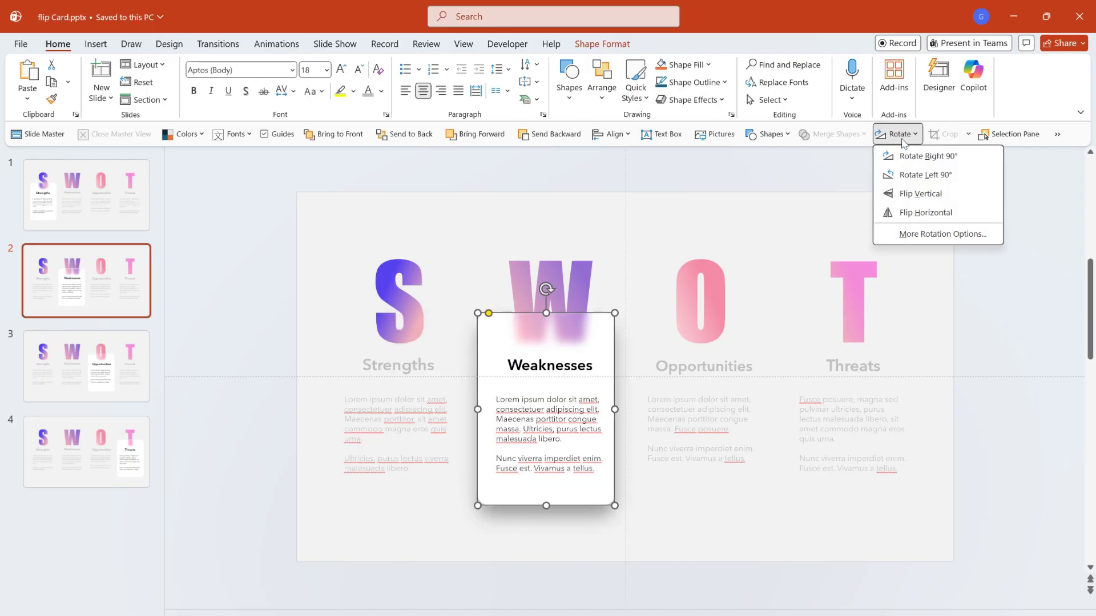
left_click(912, 213)
Flip the Threats card on slide 4 horizontally.
left_click(87, 452)
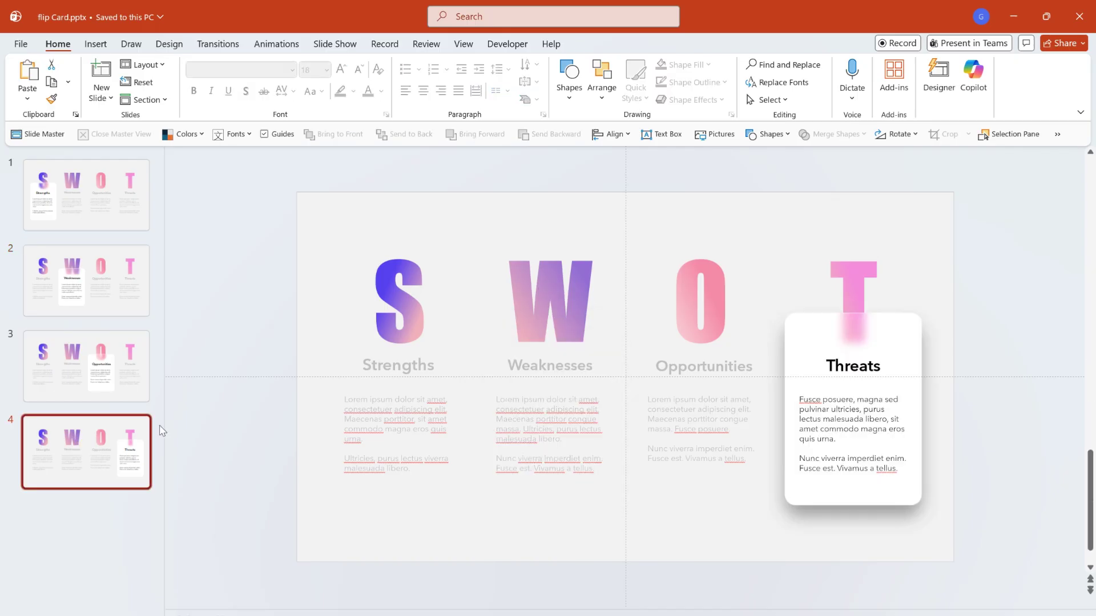
left_click(823, 343)
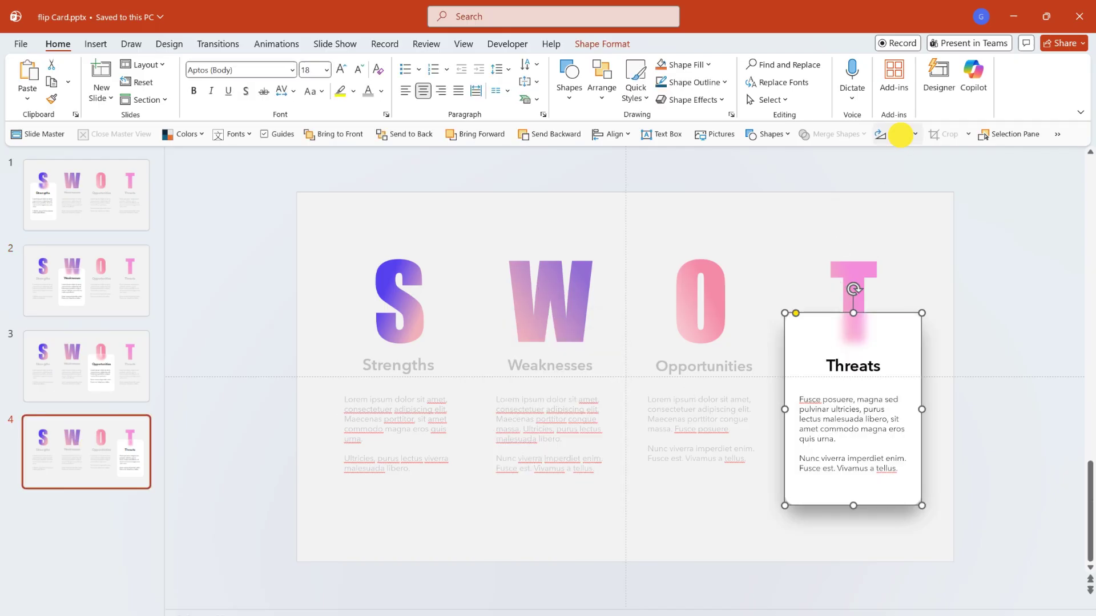
left_click(898, 134)
left_click(912, 213)
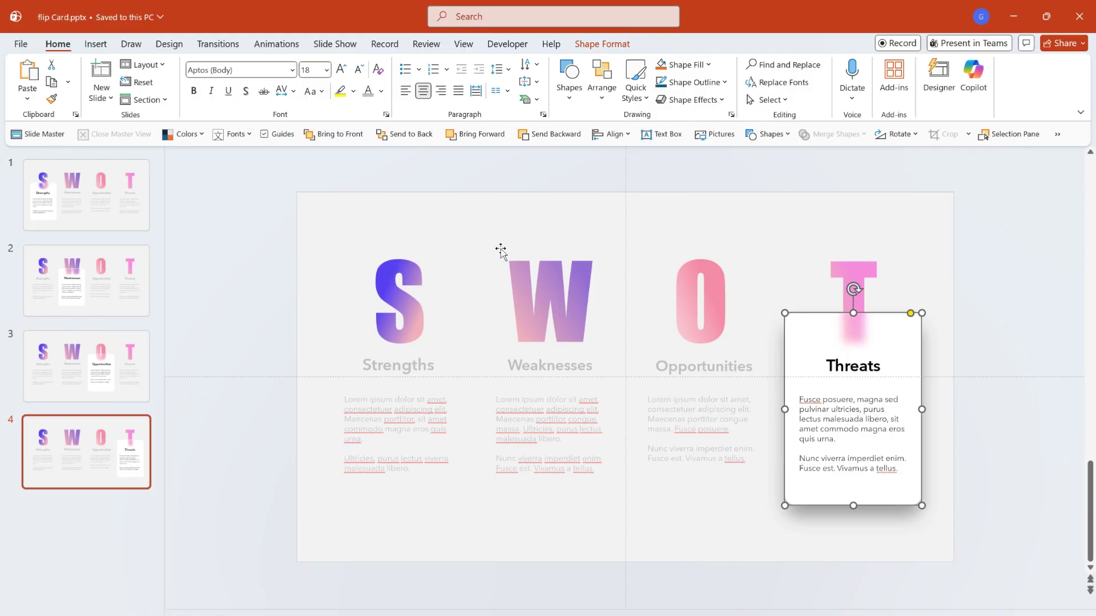
Give slides 2–4 a Morph transition and select its Duration value.
left_click(120, 280)
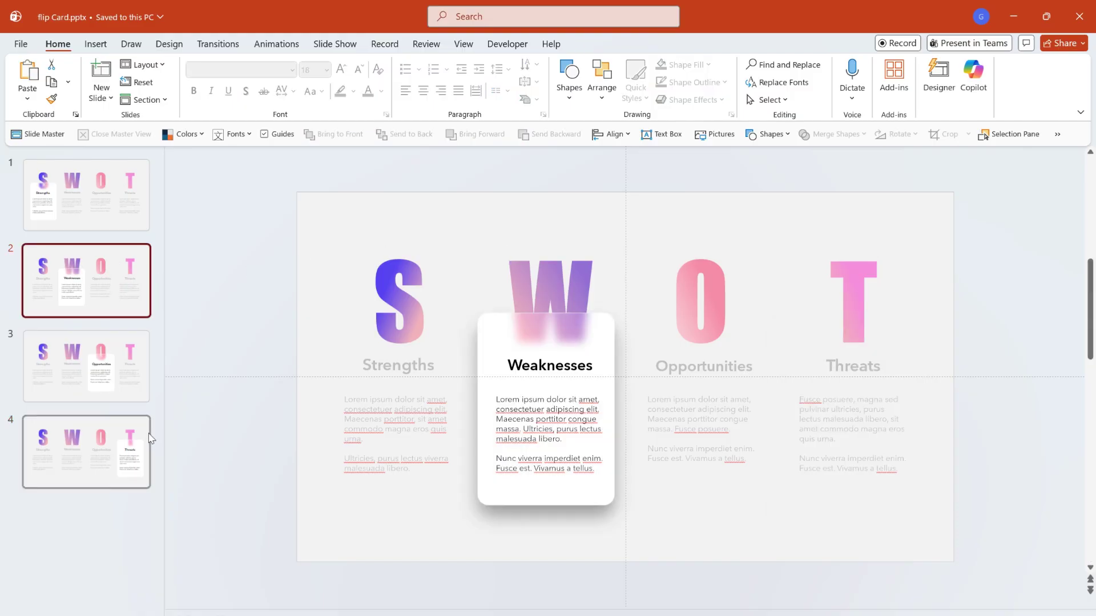
left_click(141, 455, "shift")
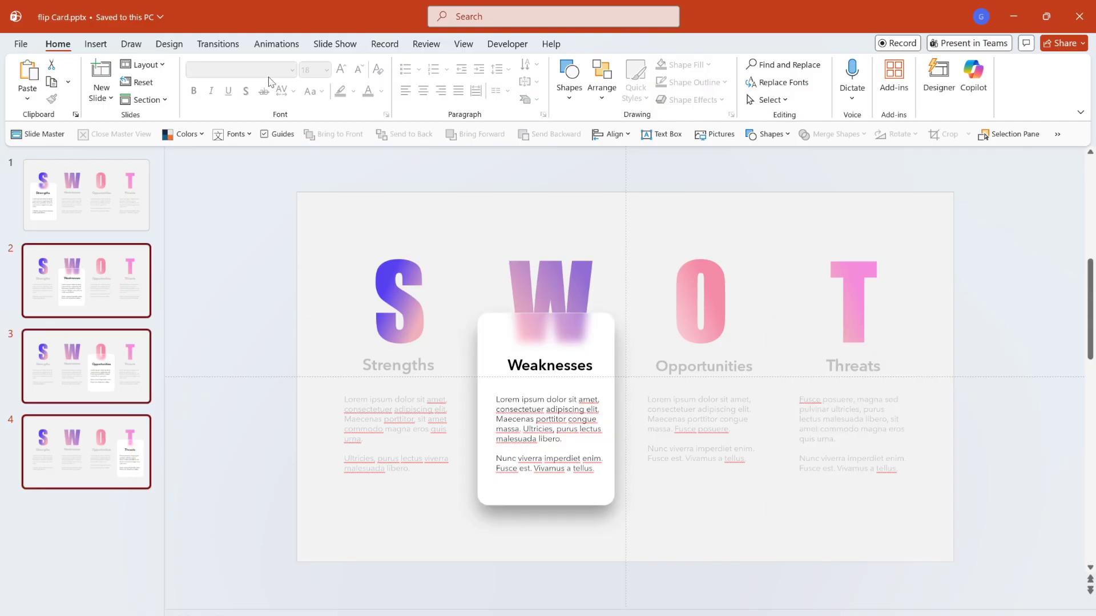
left_click(219, 44)
left_click(144, 82)
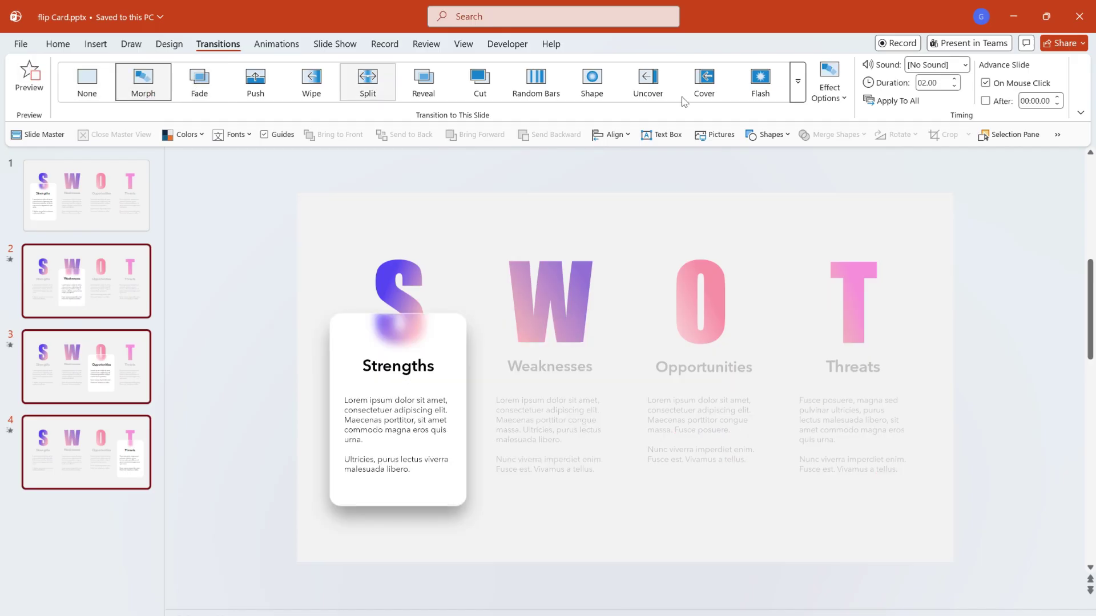
left_click(939, 82)
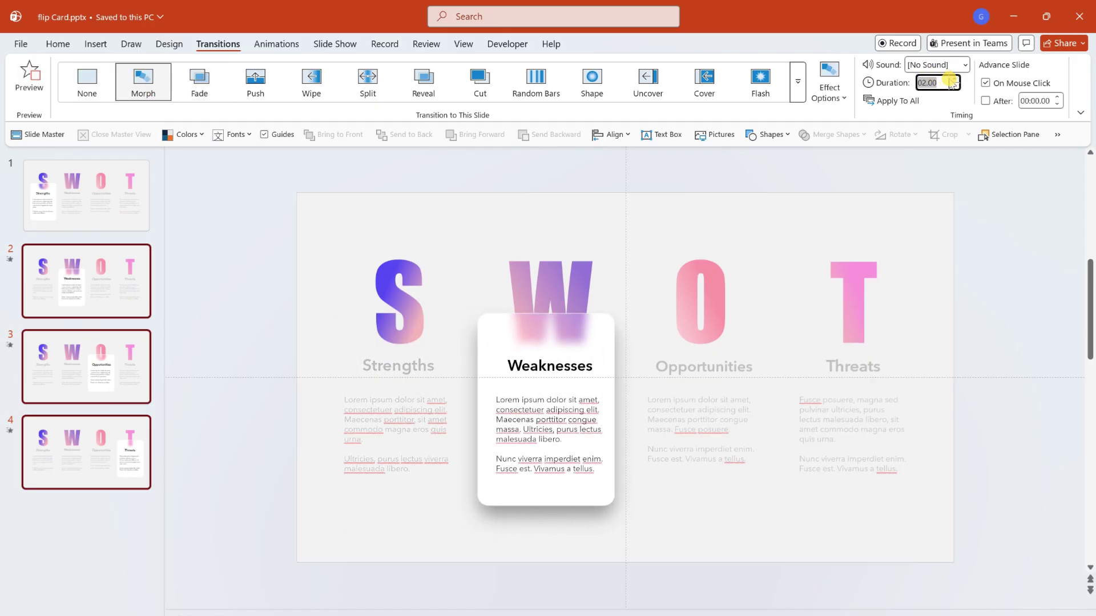